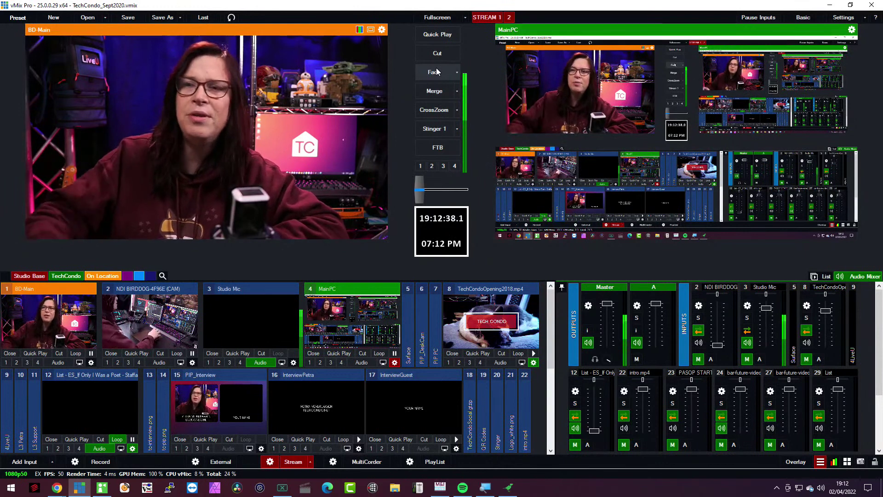
# Set the CrossZoom transition slot to VerticalWipeReverse, and demonstrate it and Stinger 1 between MainPC and BD-Main
pyautogui.click(456, 111)
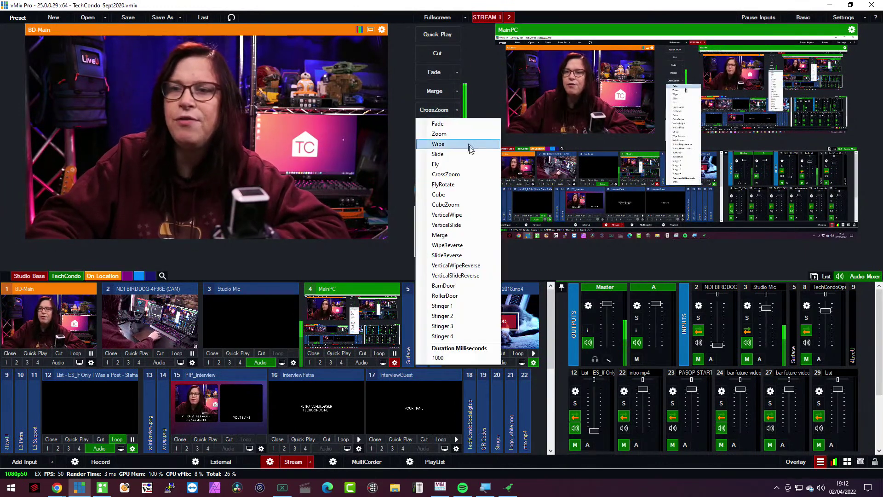
pyautogui.click(462, 269)
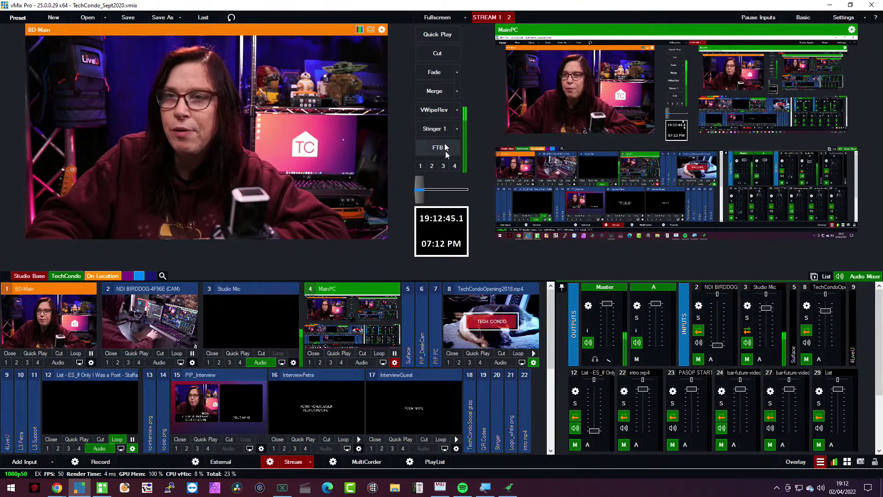
pyautogui.click(435, 111)
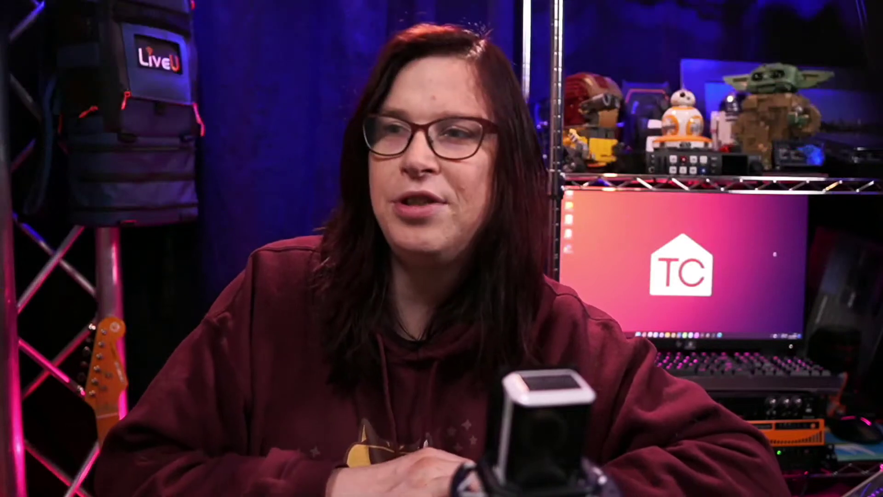
pyautogui.click(435, 111)
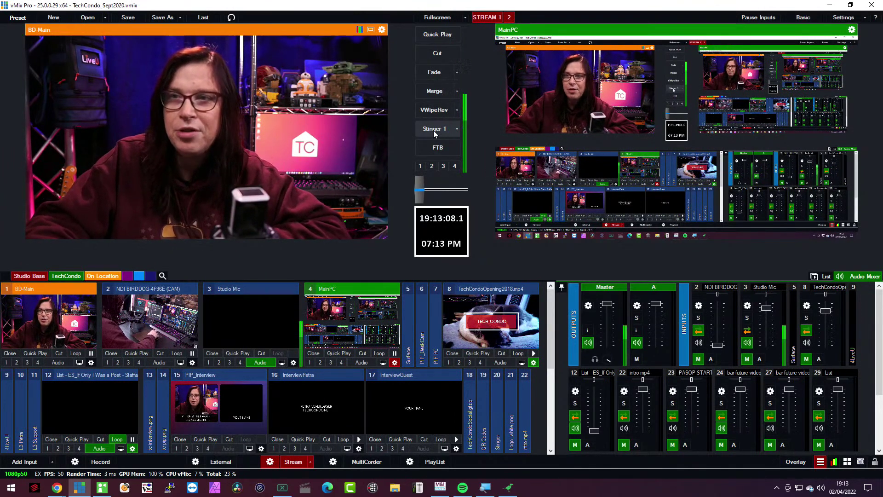
pyautogui.click(434, 130)
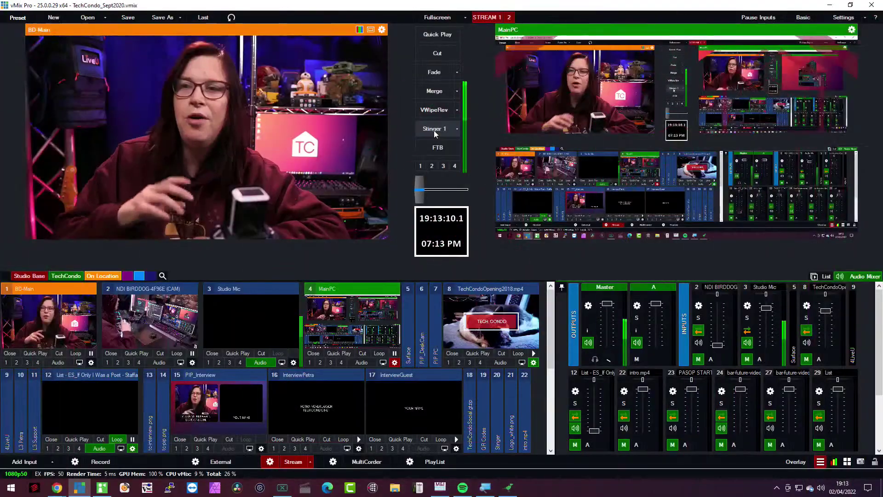
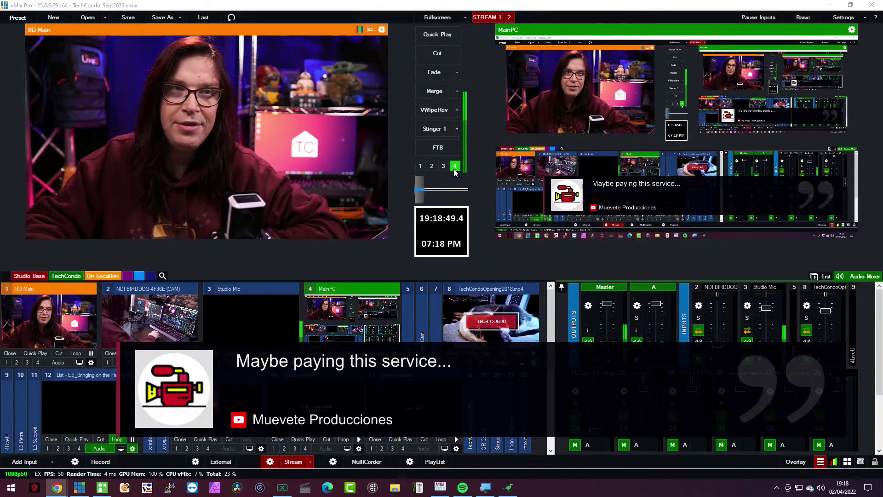
# Take overlay channel 4 off the program output and nudge the manual transition T-bar
pyautogui.click(454, 169)
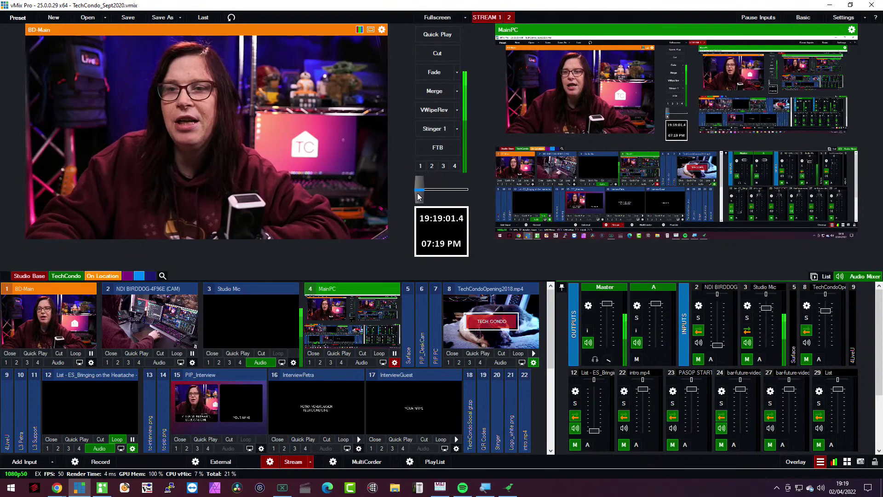
pyautogui.moveTo(418, 196)
pyautogui.mouseDown()
pyautogui.moveTo(433, 196)
pyautogui.moveTo(409, 193)
pyautogui.mouseUp()
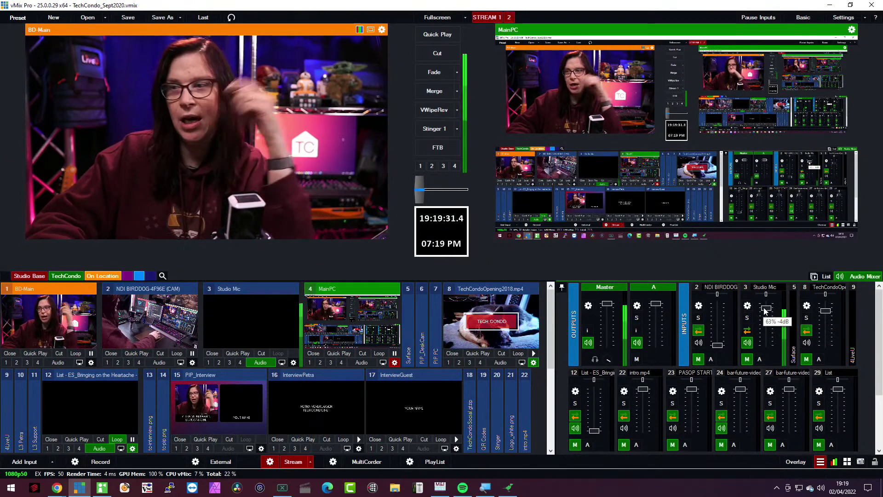
# Lower the Studio Mic volume to 0% in the audio mixer
pyautogui.scroll(-2, 766, 311)
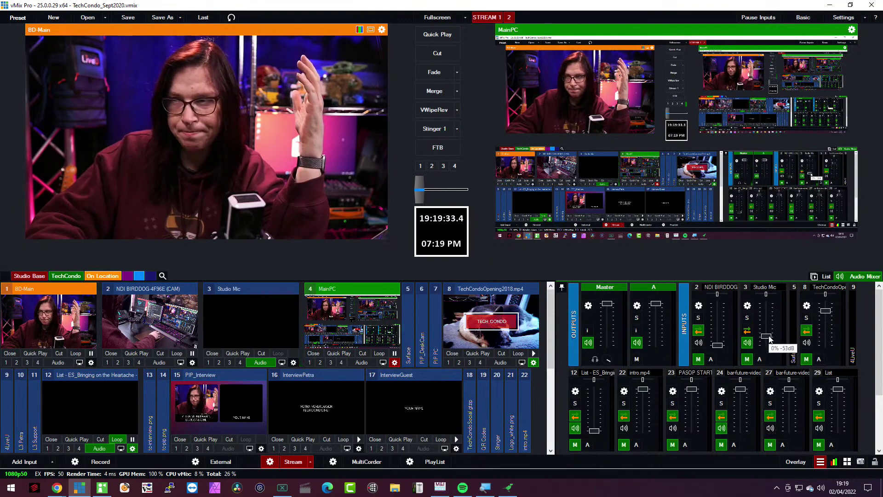
pyautogui.scroll(-4, 770, 311)
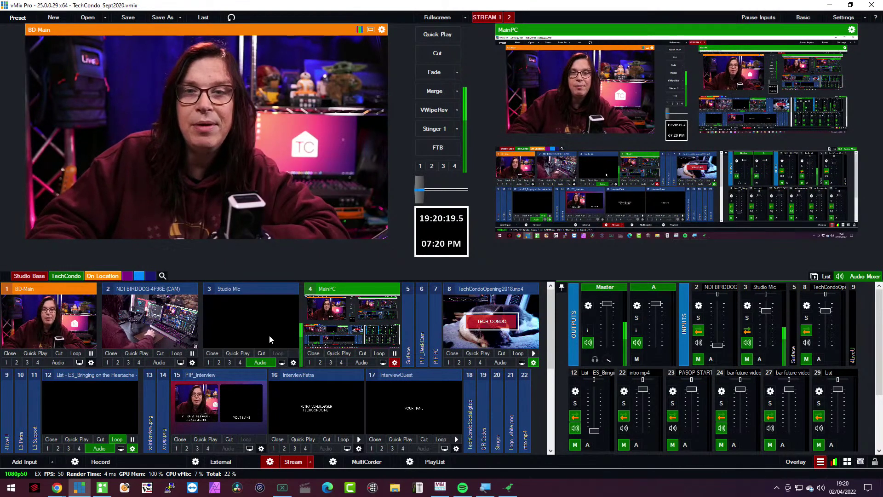
# Collapse every expanded input tile to a narrow strip, from BD-Main through preshow-purple-no-dots.webm
pyautogui.rightClick(48, 300)
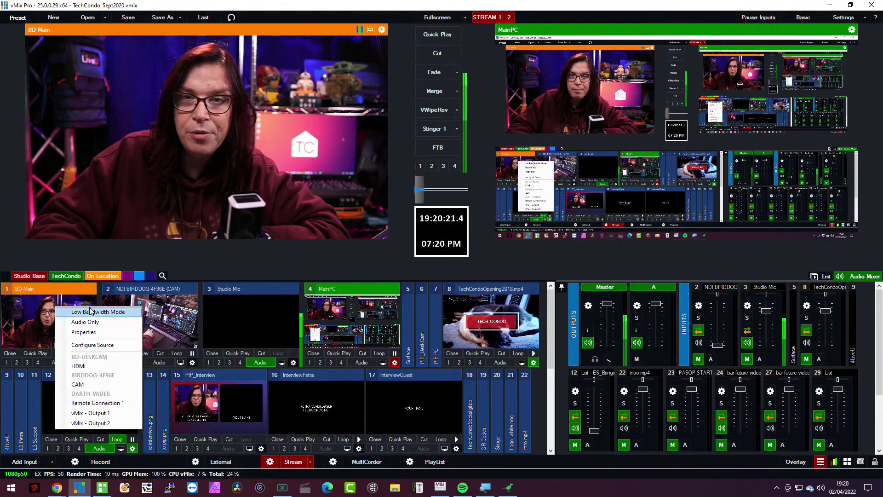
pyautogui.click(41, 291)
pyautogui.click(41, 290)
pyautogui.click(92, 287)
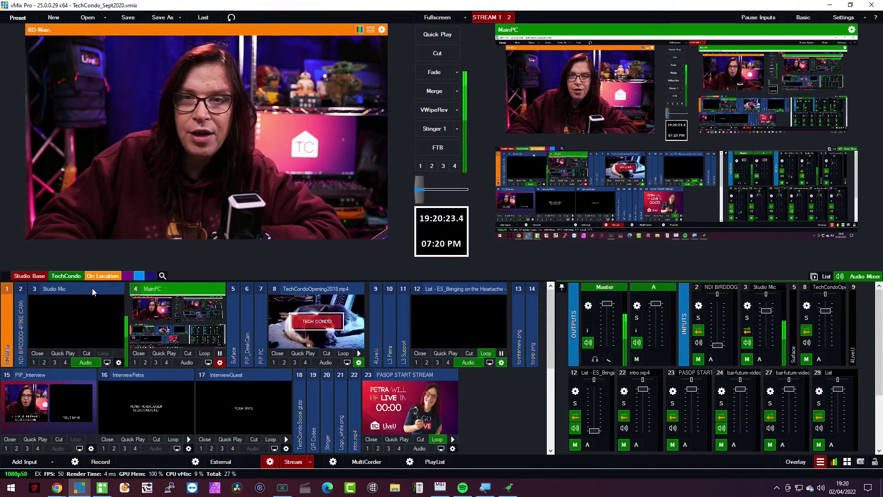
pyautogui.click(92, 288)
pyautogui.doubleClick(128, 292)
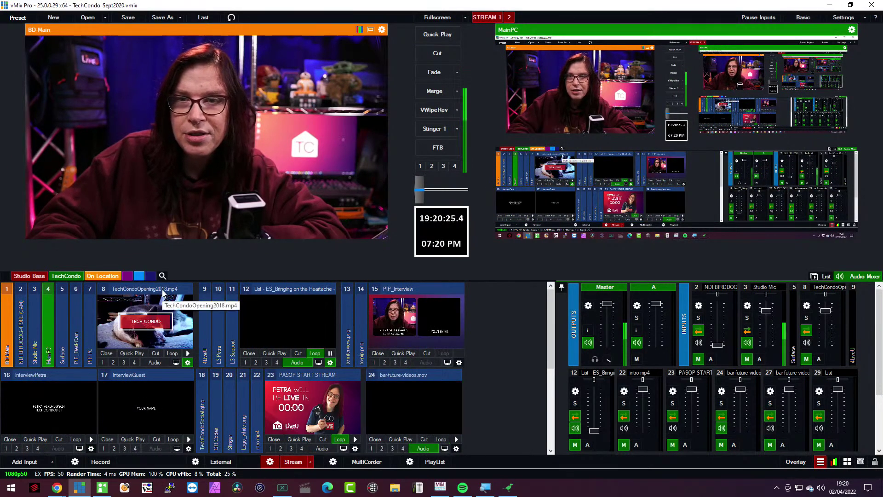
pyautogui.doubleClick(186, 287)
pyautogui.doubleClick(186, 288)
pyautogui.doubleClick(212, 288)
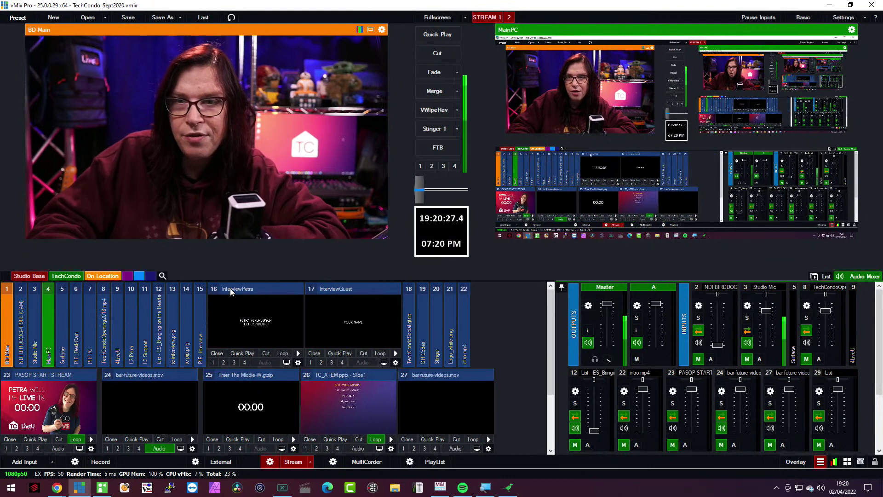
pyautogui.doubleClick(230, 288)
pyautogui.doubleClick(250, 287)
pyautogui.doubleClick(323, 287)
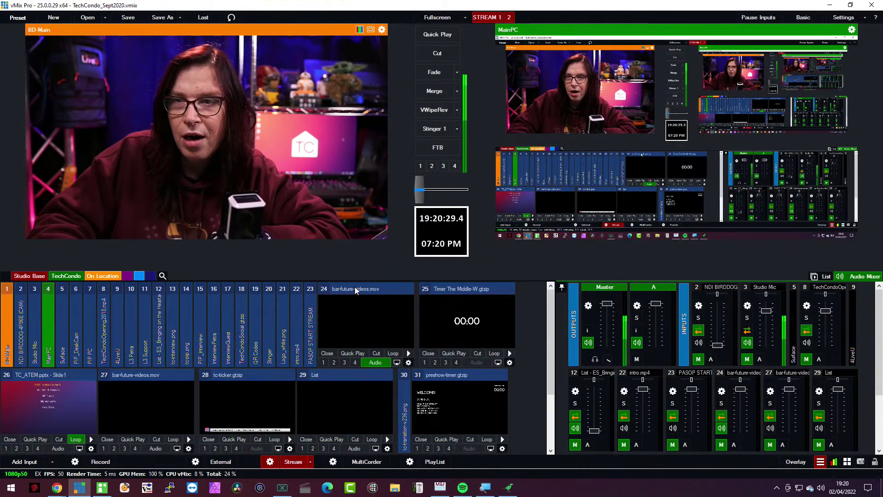
pyautogui.doubleClick(355, 286)
pyautogui.doubleClick(377, 286)
pyautogui.doubleClick(387, 287)
pyautogui.doubleClick(365, 295)
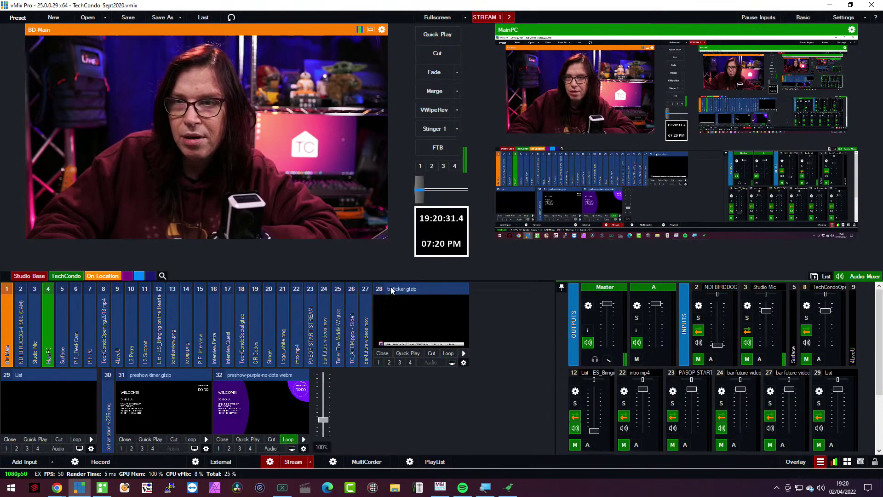
pyautogui.doubleClick(404, 289)
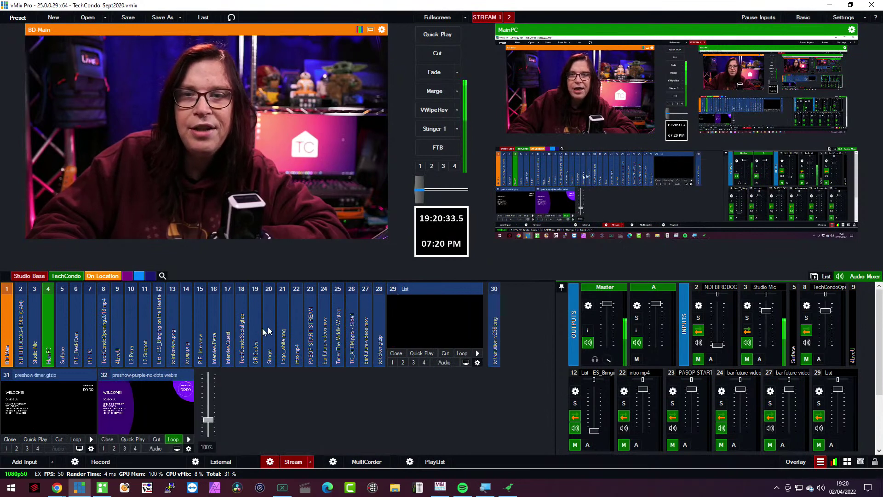
pyautogui.doubleClick(414, 289)
pyautogui.doubleClick(434, 288)
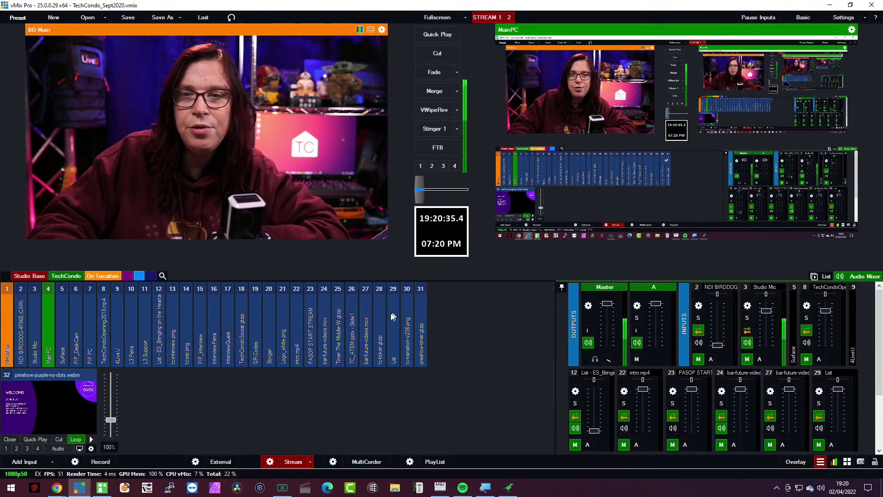
pyautogui.doubleClick(28, 374)
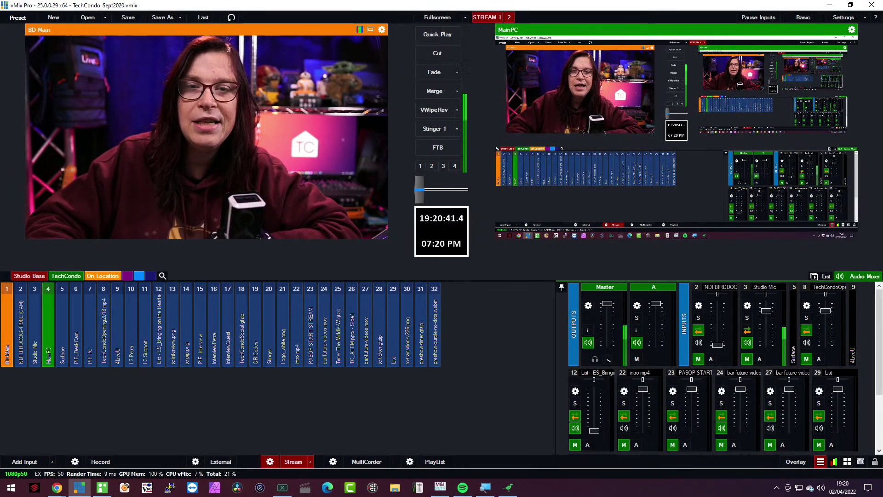
# Review the inputs filed under the Studio Base, TechCondo and On Location categories, and return to the full input list
pyautogui.click(27, 278)
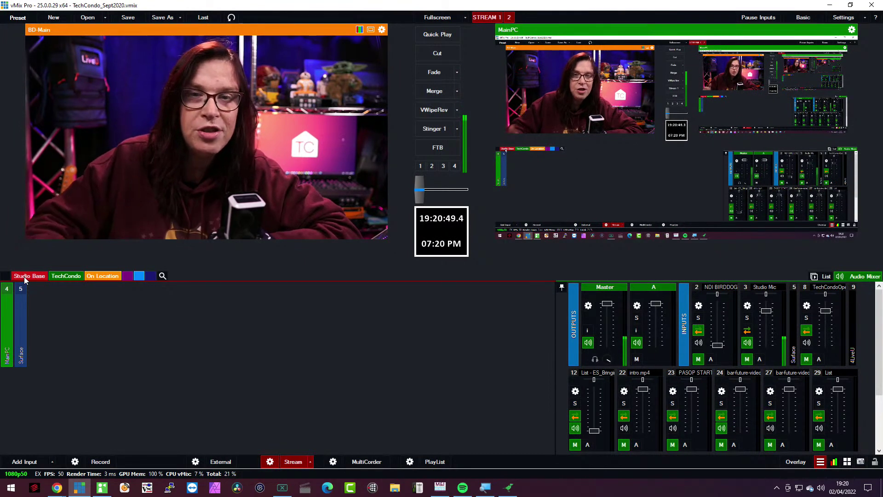
pyautogui.moveTo(27, 312)
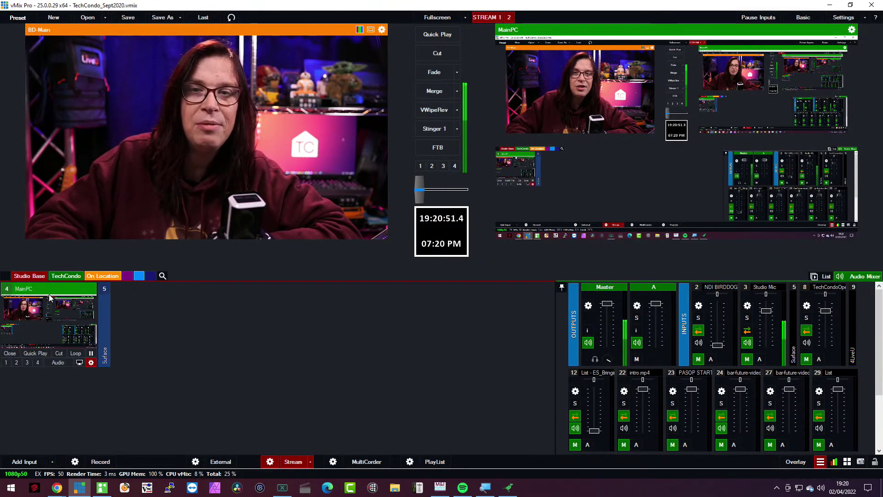
pyautogui.moveTo(107, 326)
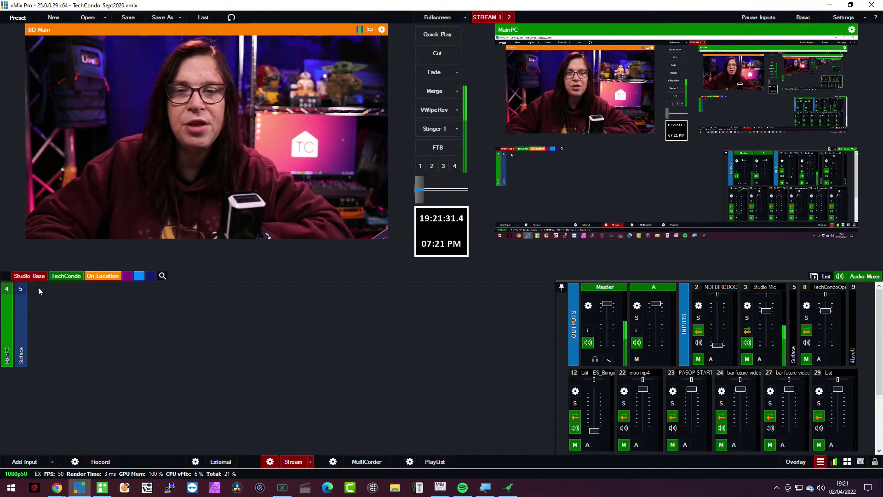
pyautogui.click(68, 278)
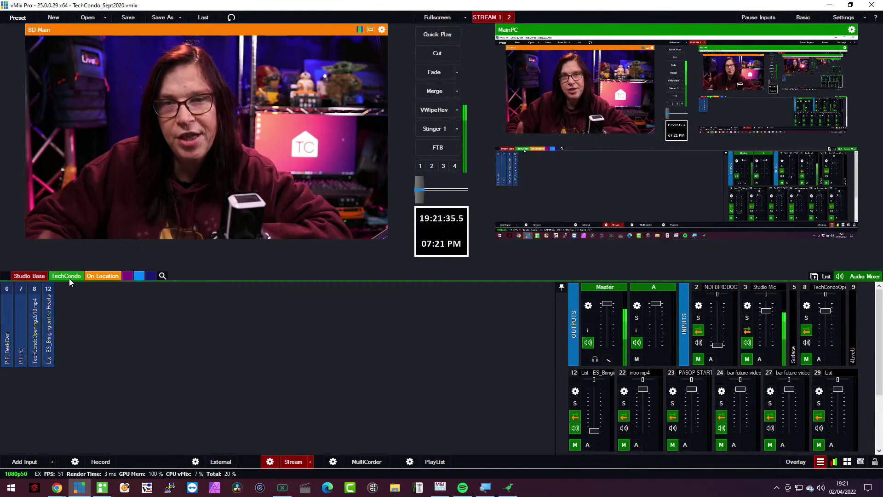
pyautogui.click(90, 276)
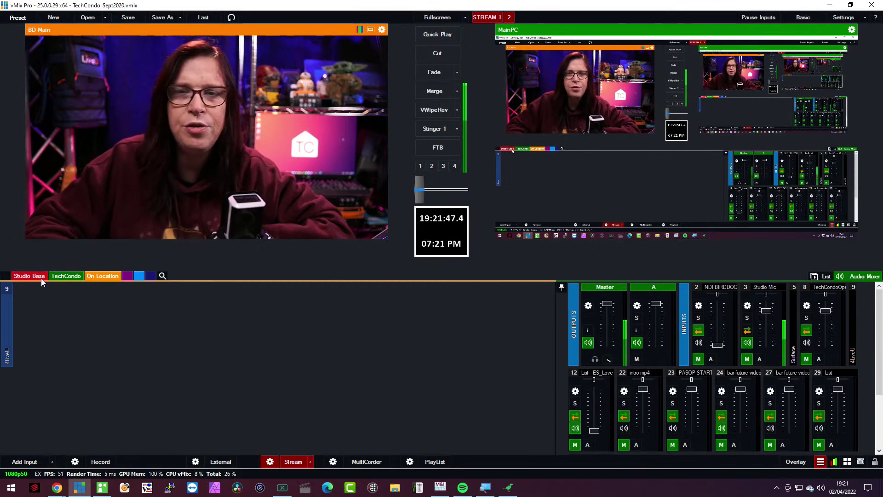
pyautogui.click(21, 277)
pyautogui.click(8, 278)
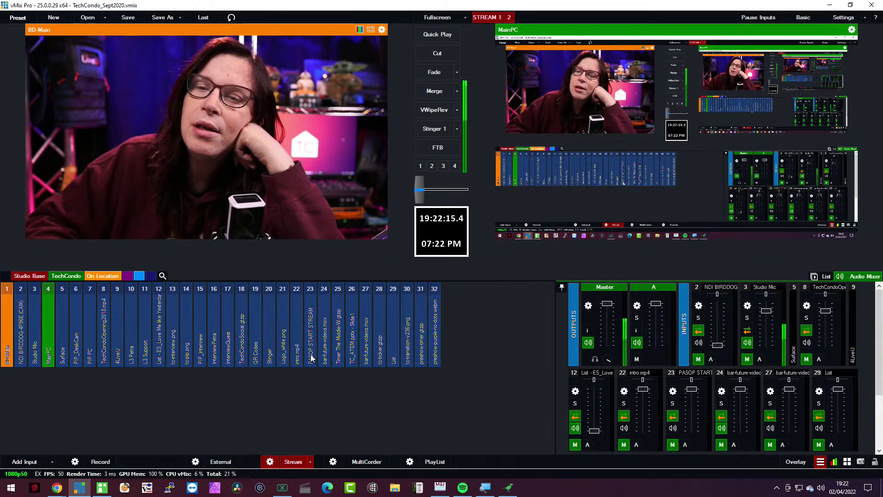
# Expand the PASOP START STREAM input and load it into preview, and return the preview to BD-Main
pyautogui.moveTo(317, 366)
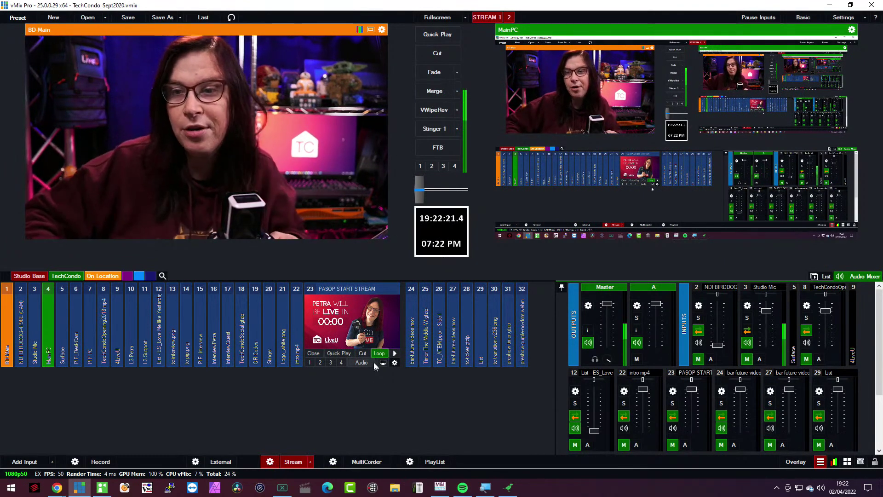
pyautogui.click(350, 338)
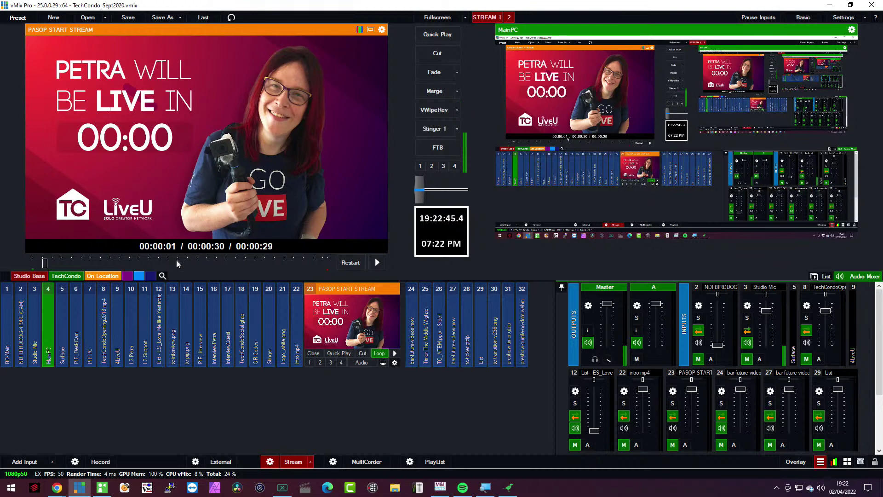
pyautogui.click(6, 305)
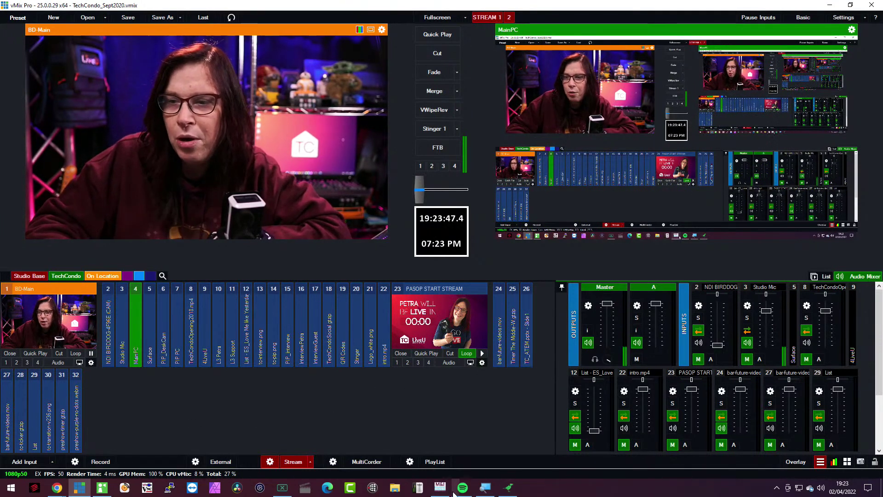
# Open the trigger settings of the PASOP START STREAM input
pyautogui.click(485, 488)
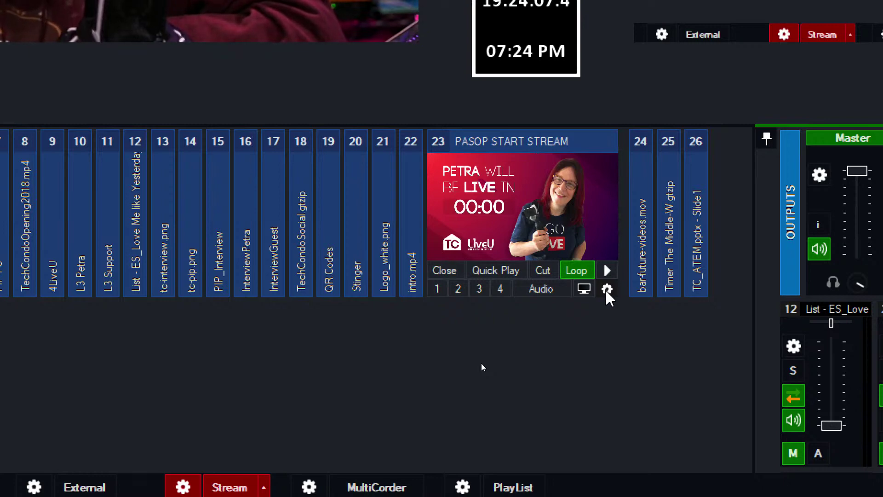
pyautogui.click(607, 289)
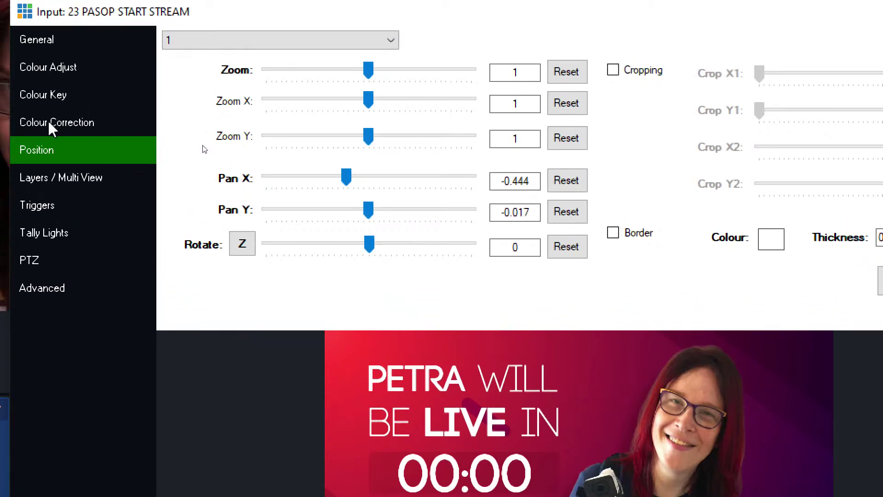
pyautogui.click(36, 208)
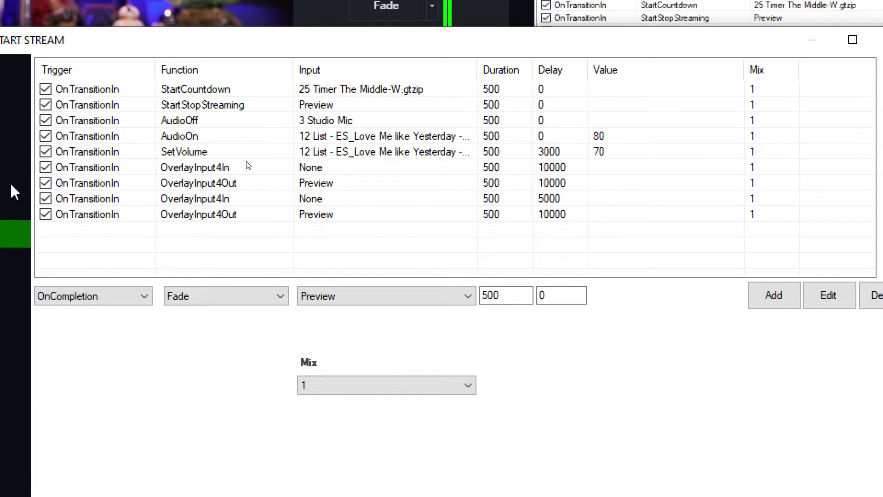
# Disable all OverlayInput4In and OverlayInput4Out triggers of PASOP START STREAM and close its settings
pyautogui.click(46, 168)
pyautogui.click(46, 183)
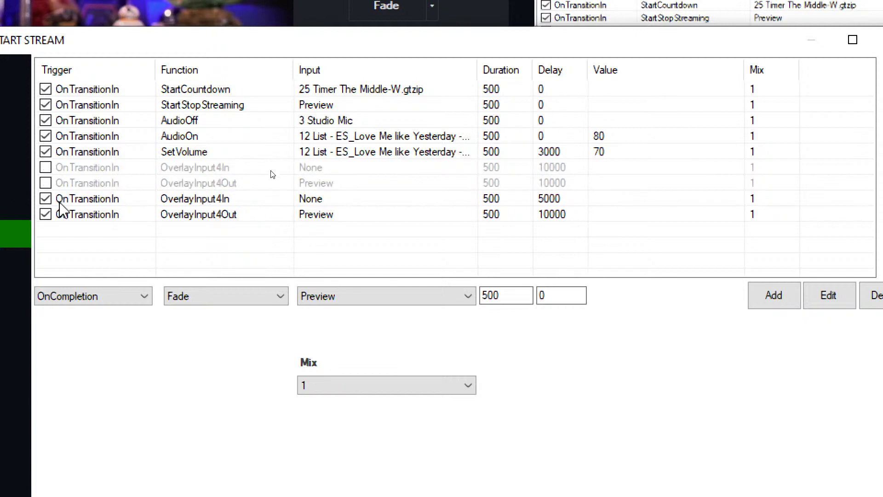
pyautogui.click(46, 199)
pyautogui.click(45, 215)
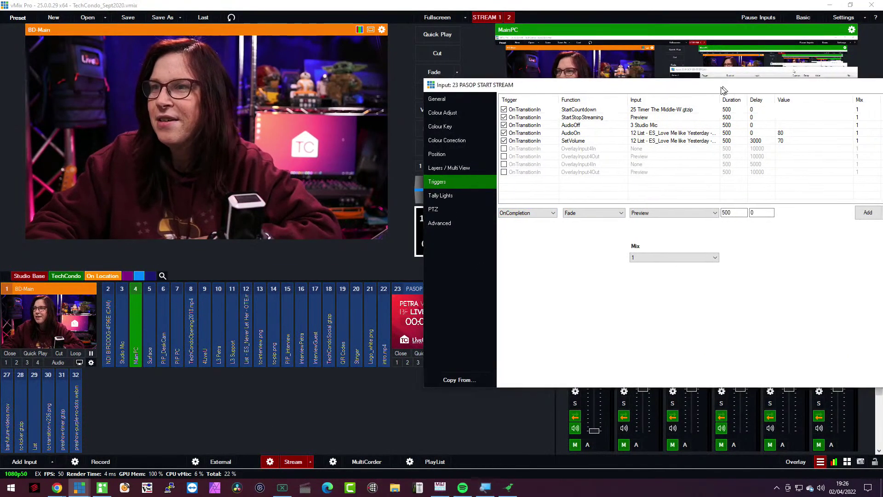
pyautogui.moveTo(725, 86); pyautogui.dragTo(500, 111)
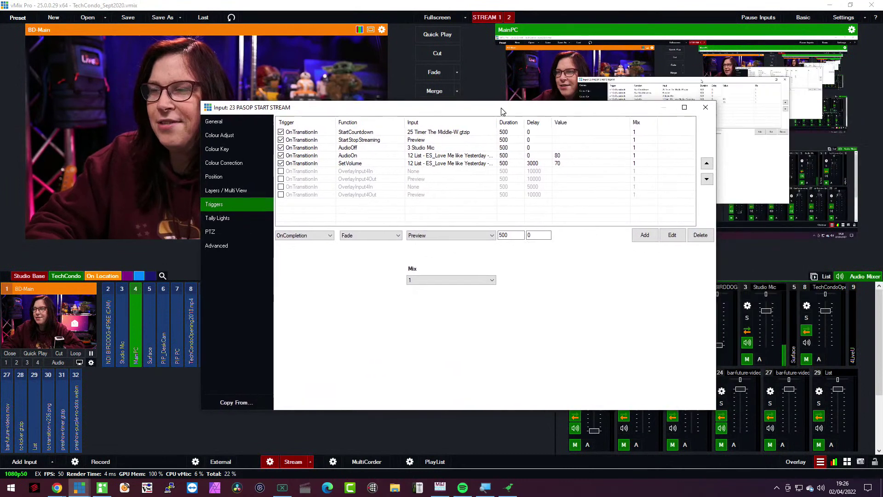
pyautogui.click(704, 107)
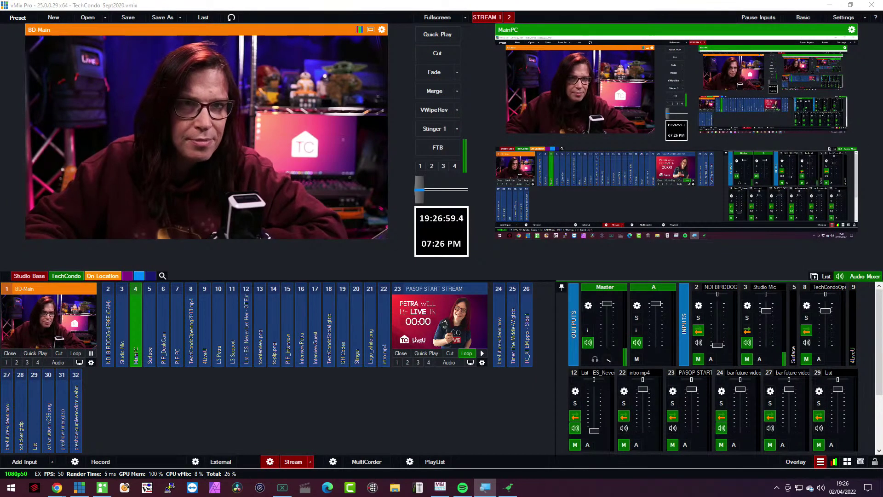
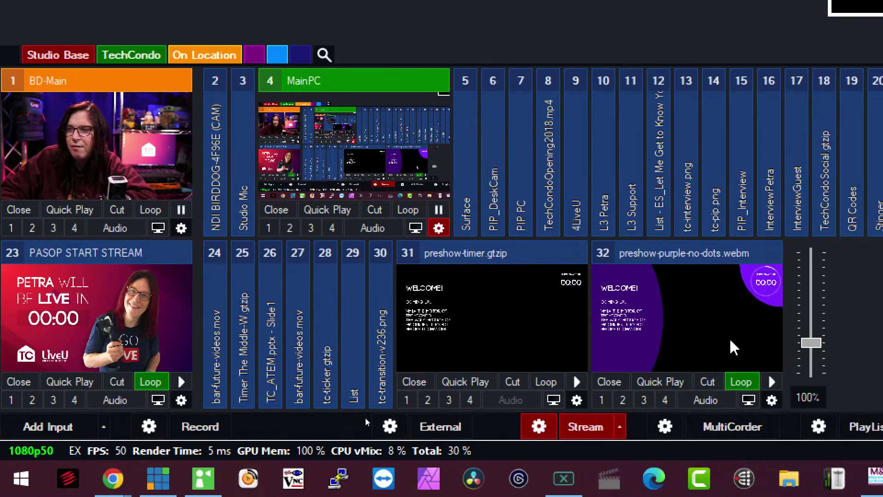
# Start playback of preshow-purple-no-dots.webm and open preshow-timer.gtzip in the Title Editor
pyautogui.click(771, 381)
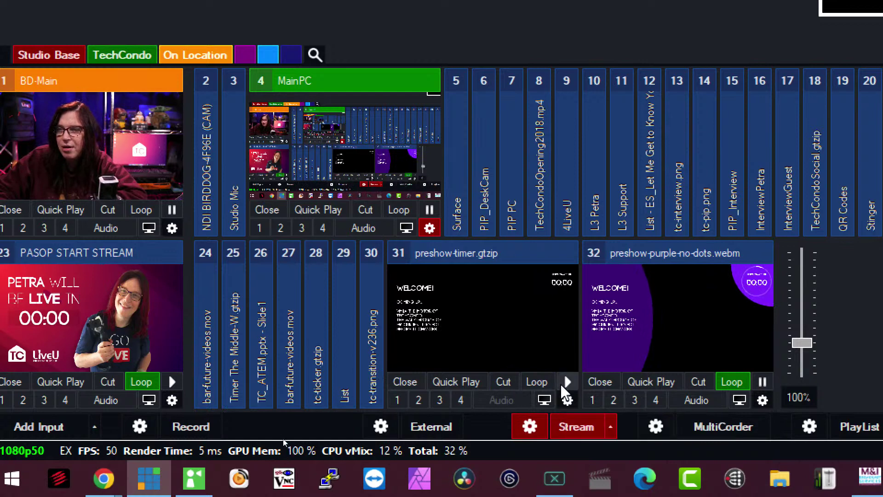
pyautogui.rightClick(530, 349)
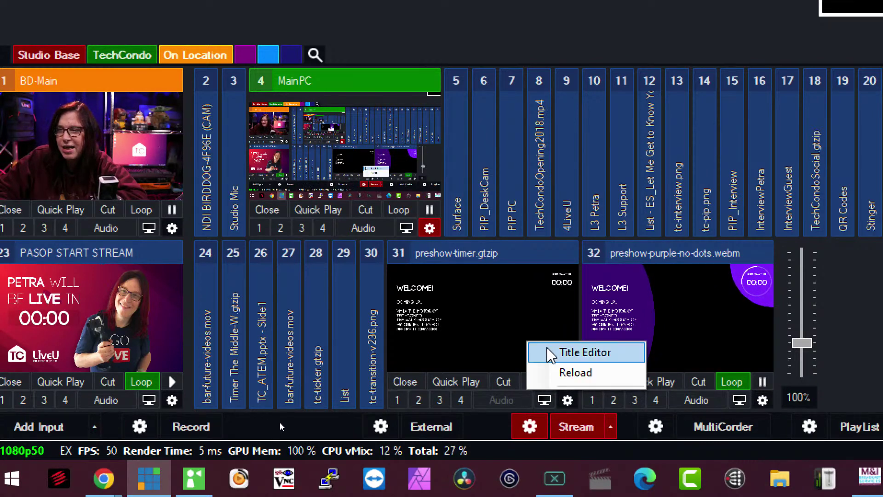
pyautogui.click(630, 354)
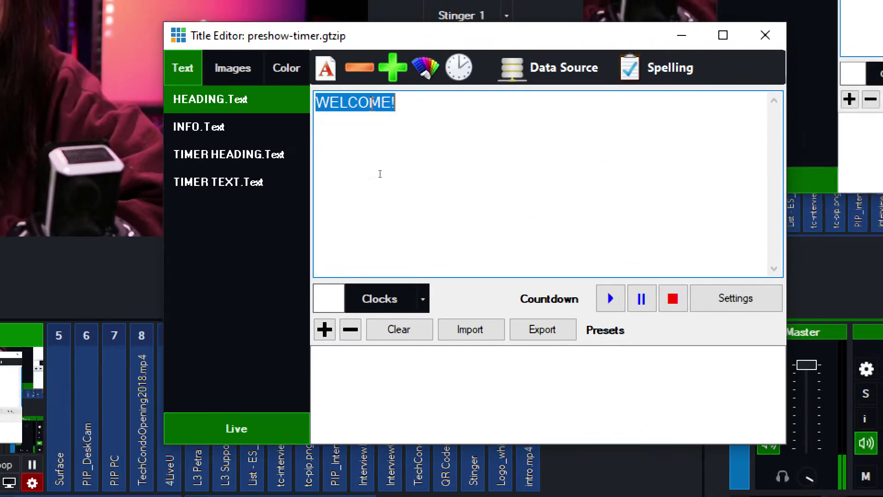
# Review the INFO, TIMER HEADING and TIMER TEXT fields of the preshow-timer title
pyautogui.click(210, 126)
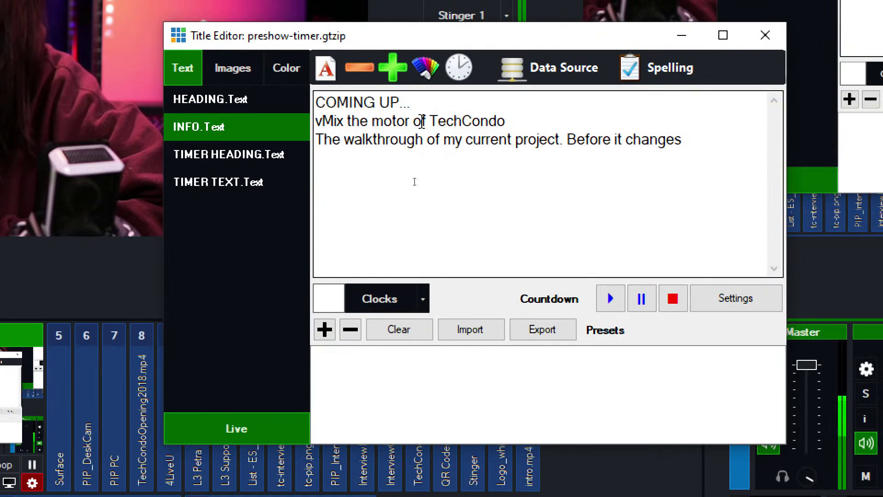
pyautogui.hotkey('ctrl', 'shift', 'Left')
pyautogui.hotkey('ctrl', 'shift', 'Left')
pyautogui.hotkey('ctrl', 'shift', 'Left')
pyautogui.hotkey('ctrl', 'shift', 'Left')
pyautogui.hotkey('ctrl', 'shift', 'Left')
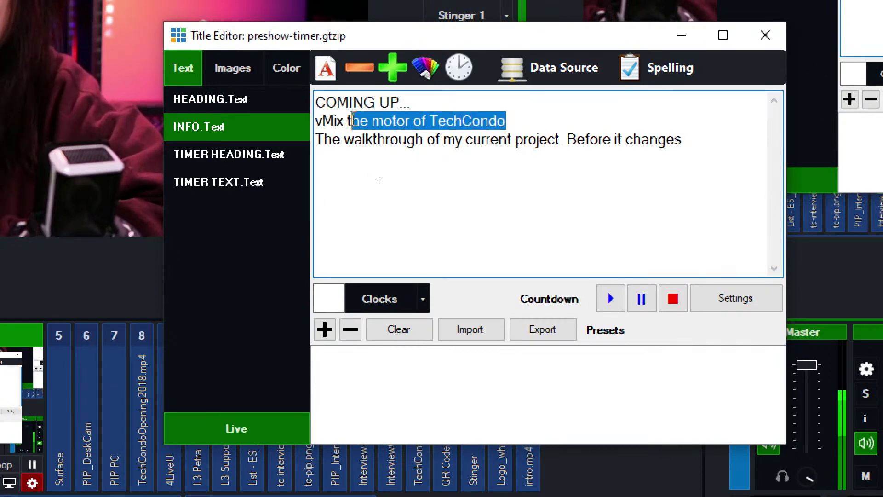
pyautogui.press('End')
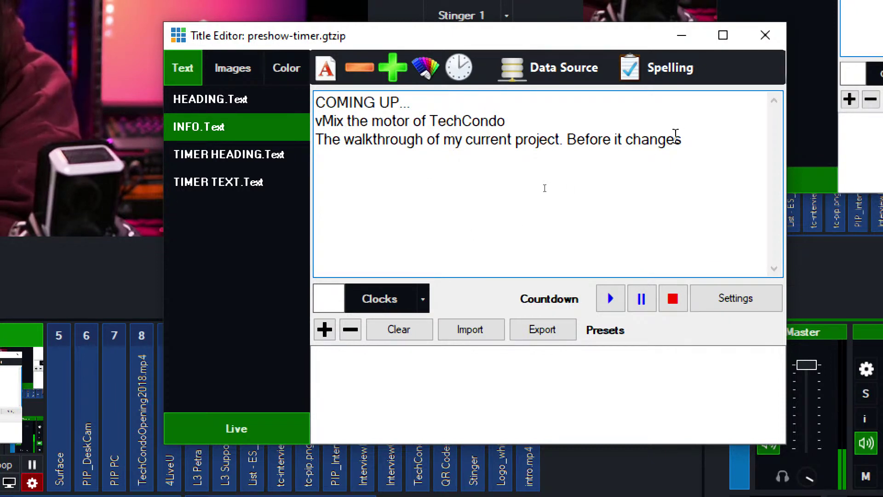
pyautogui.moveTo(601, 139); pyautogui.dragTo(316, 198)
pyautogui.click(243, 155)
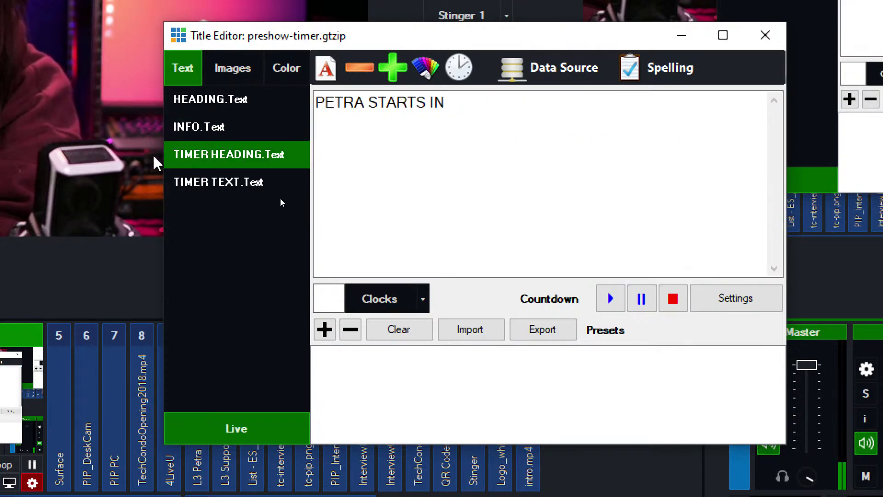
pyautogui.click(218, 175)
pyautogui.click(219, 145)
# Replace the walkthrough line at the end of the INFO text with "test"
pyautogui.click(216, 125)
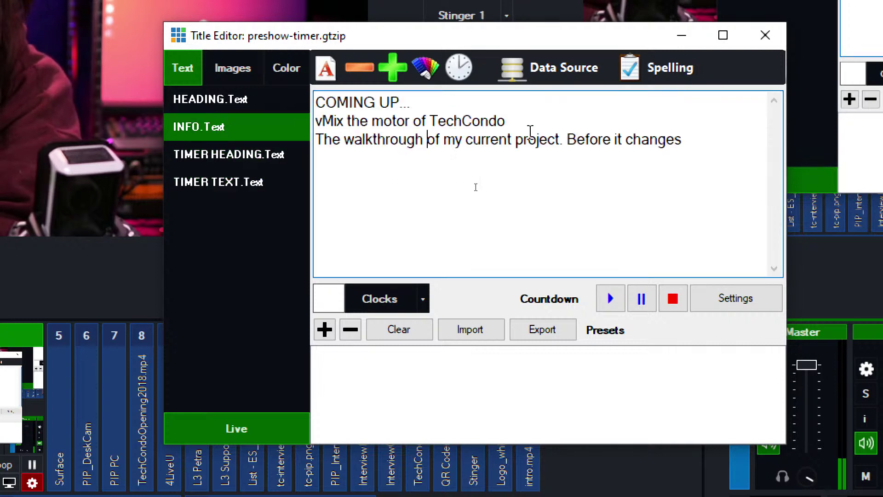
pyautogui.moveTo(528, 190); pyautogui.dragTo(370, 191)
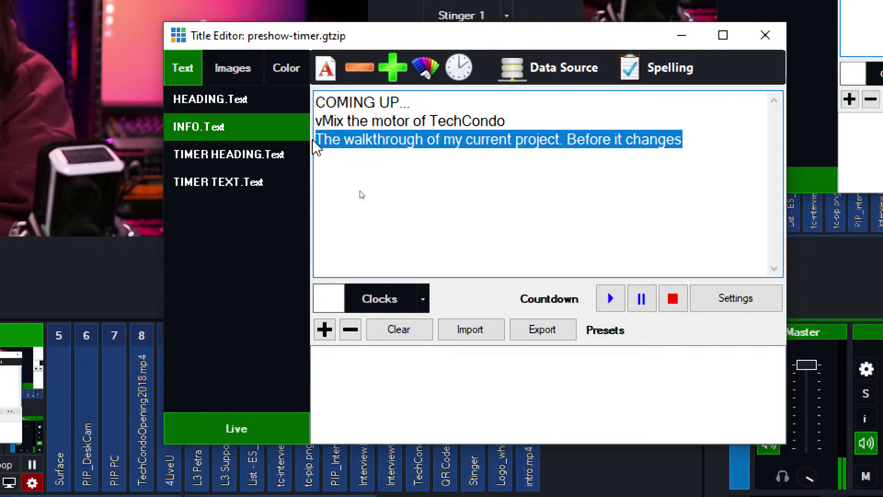
pyautogui.press('BackSpace')
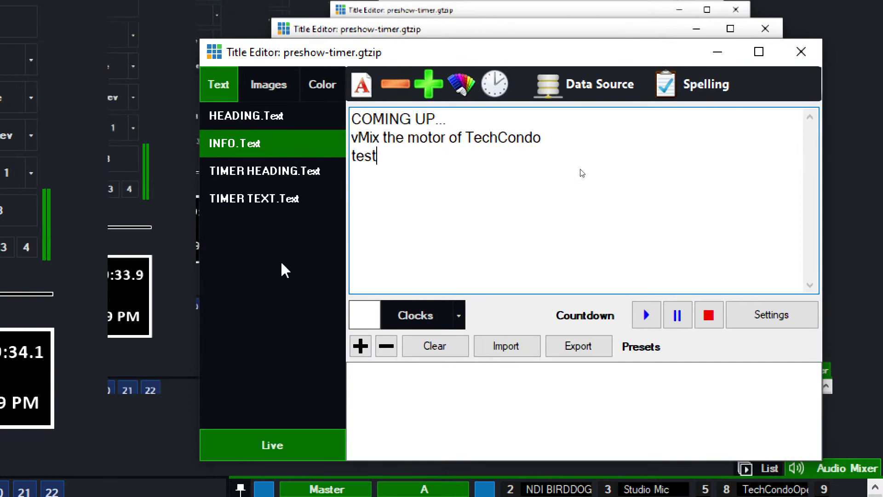
# Check the TIMER HEADING and TIMER TEXT fields of the title and close the Title Editor
pyautogui.click(275, 171)
pyautogui.click(288, 202)
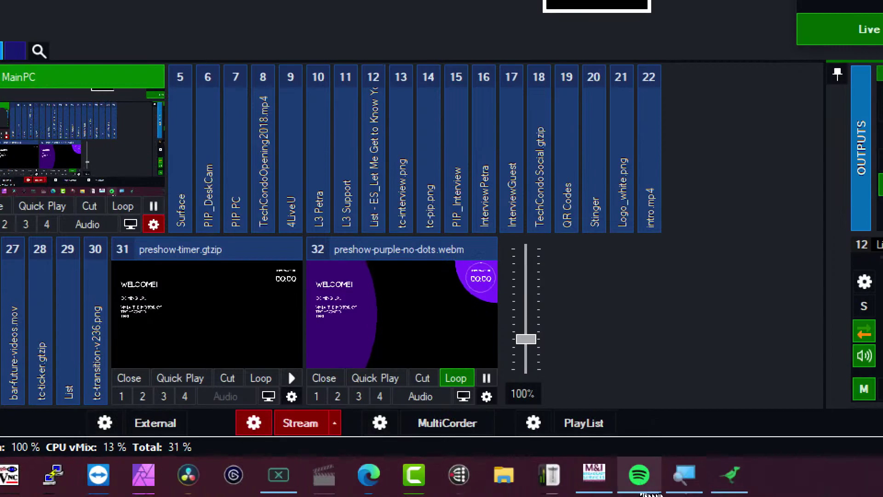
pyautogui.click(710, 485)
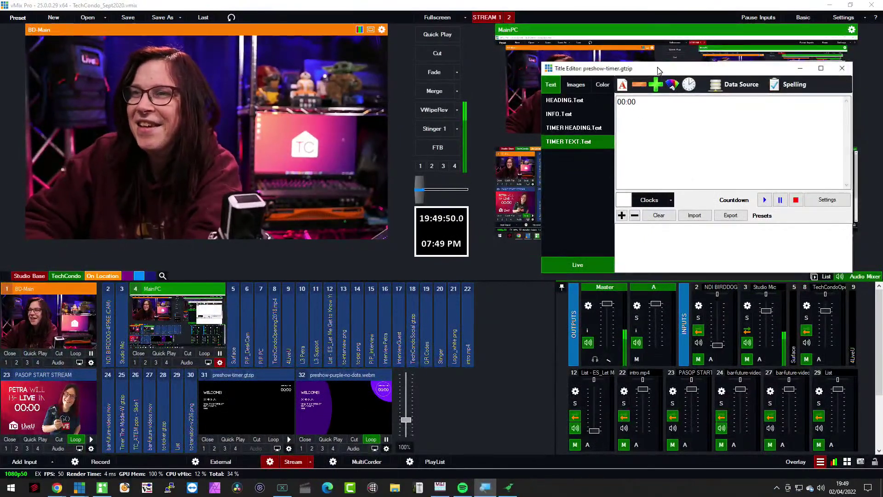
pyautogui.moveTo(658, 71); pyautogui.dragTo(360, 228)
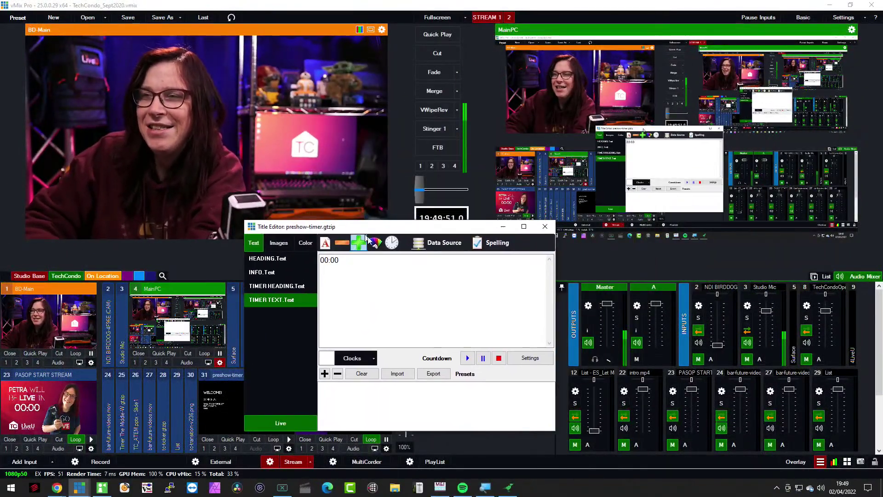
pyautogui.click(544, 227)
# Try preshow-purple-no-dots.webm on overlay channels 4, 3, 2 and 1 and again on 3, and take it off
pyautogui.click(332, 448)
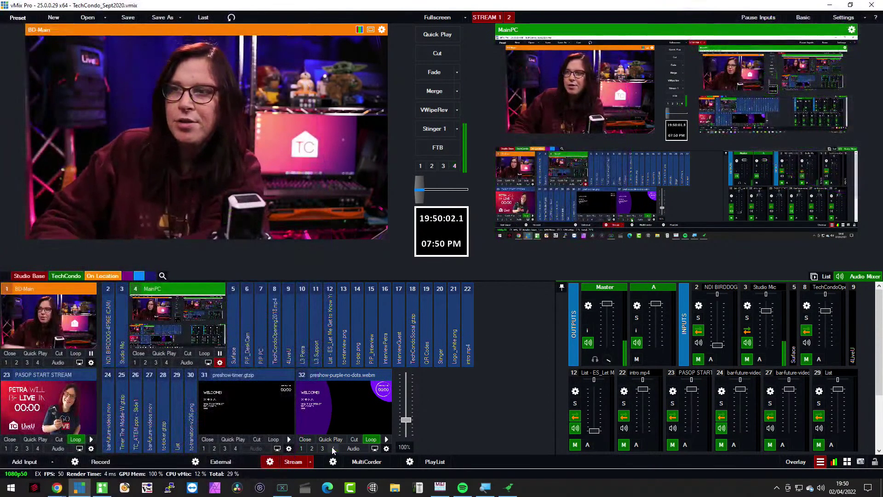
pyautogui.click(334, 448)
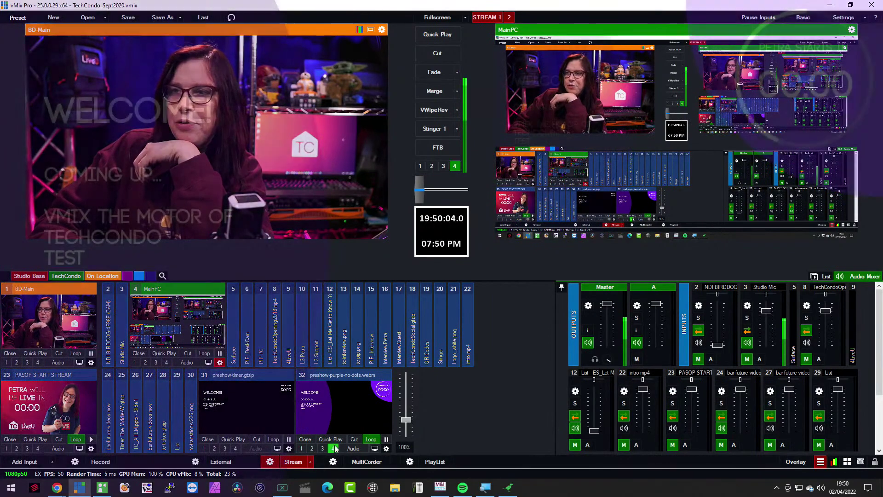
pyautogui.click(322, 449)
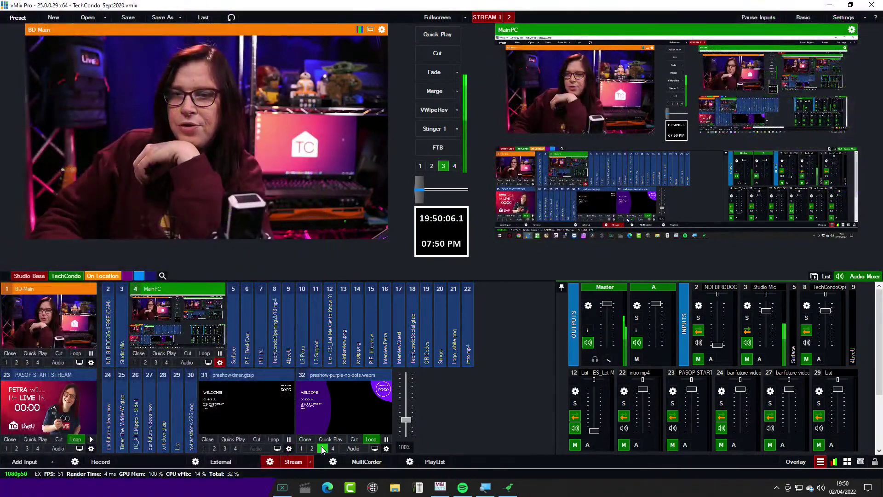
pyautogui.click(311, 449)
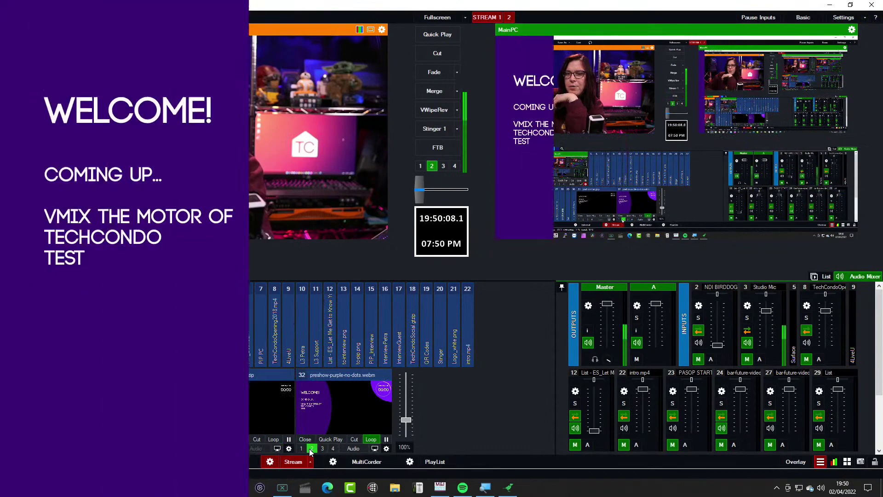
pyautogui.click(301, 449)
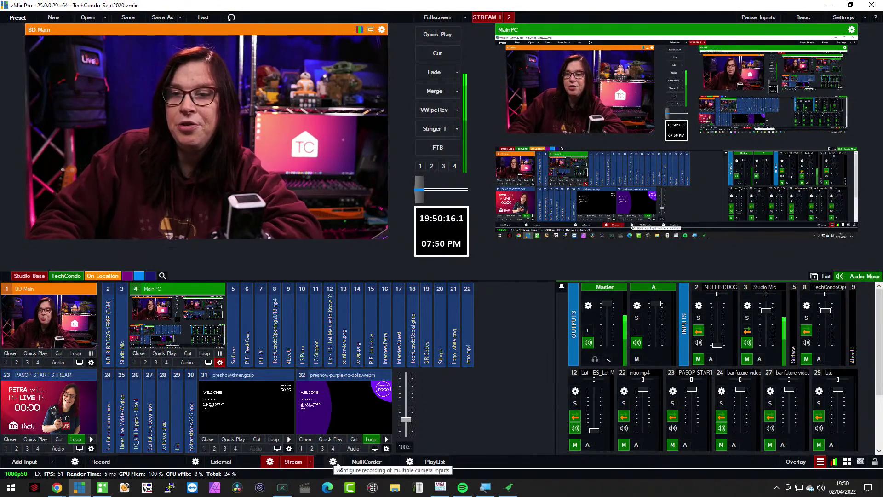
pyautogui.click(324, 449)
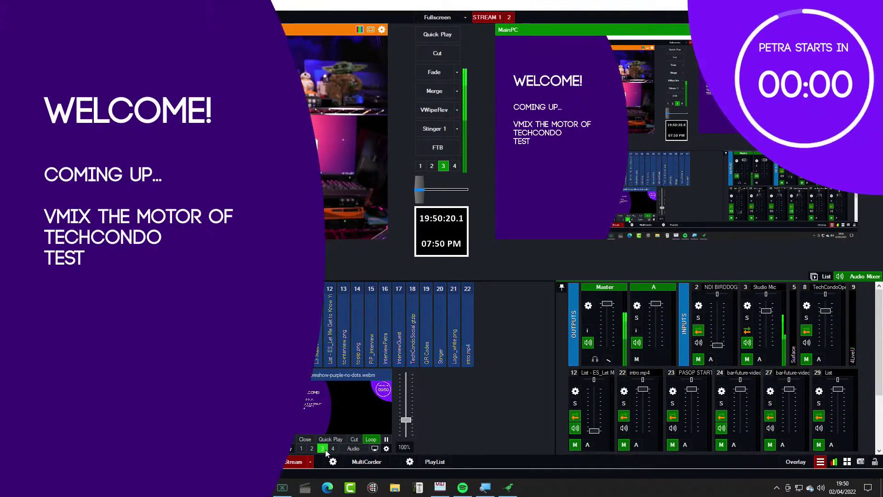
pyautogui.click(324, 449)
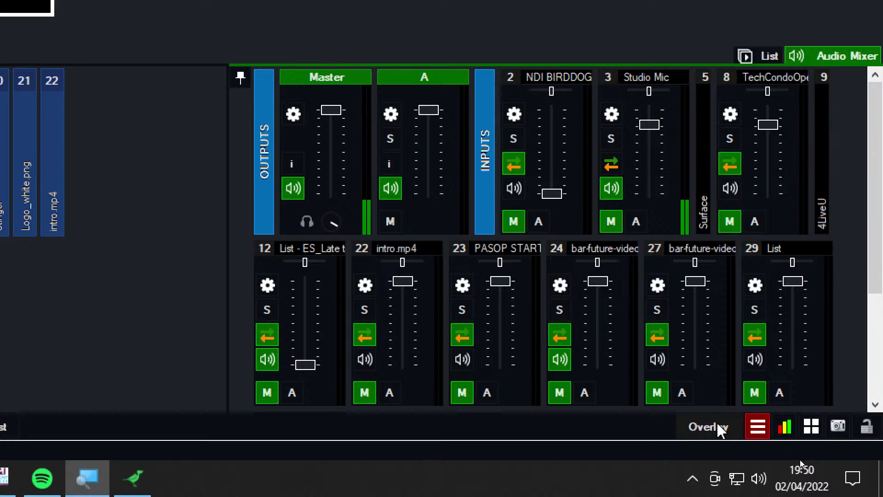
# Set the effect of overlay channel 3 to CrossZoom and show preshow-purple-no-dots.webm on that channel
pyautogui.click(716, 421)
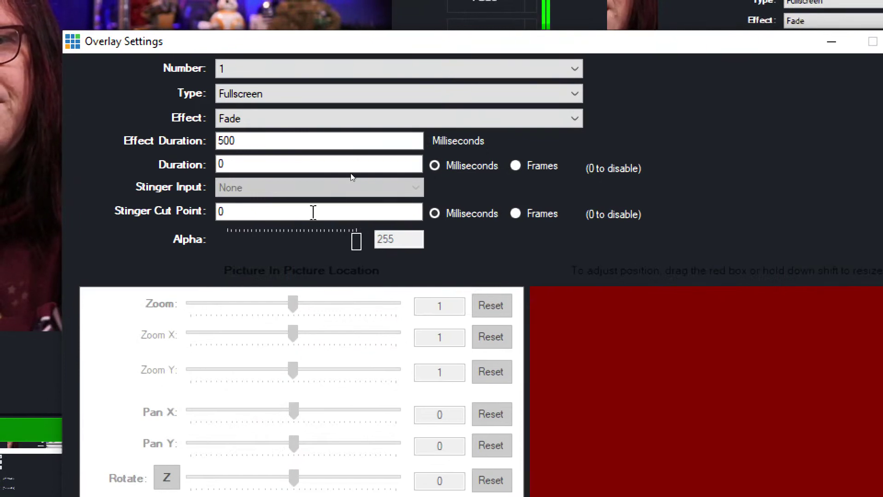
pyautogui.click(338, 71)
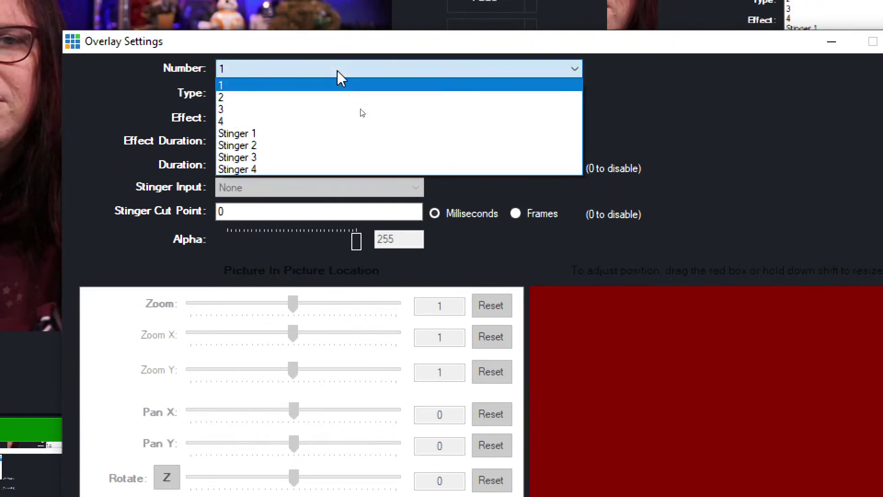
pyautogui.click(322, 111)
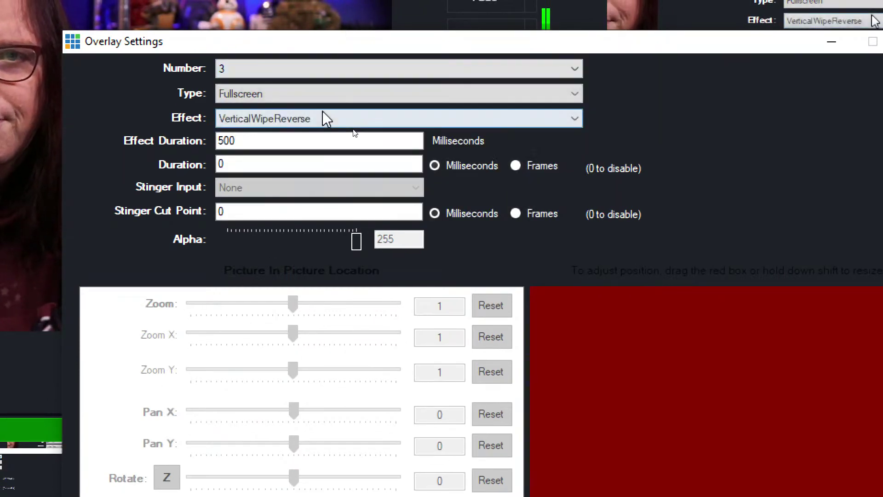
pyautogui.click(341, 118)
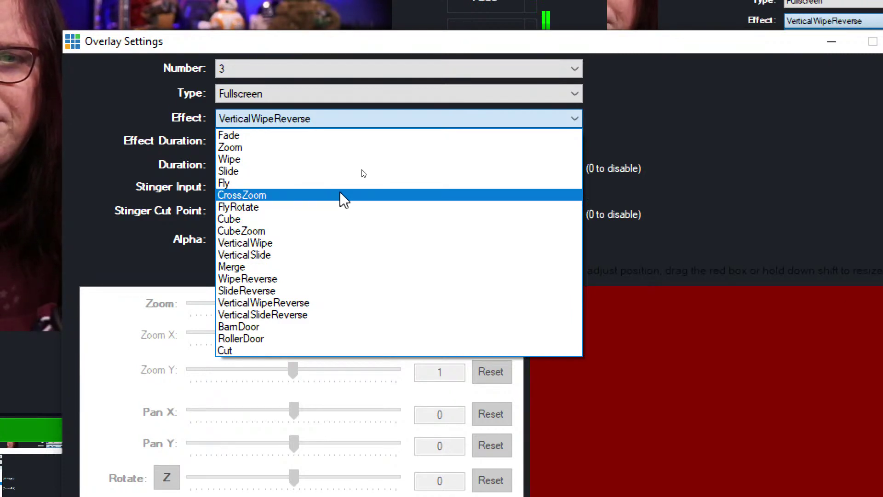
pyautogui.click(341, 195)
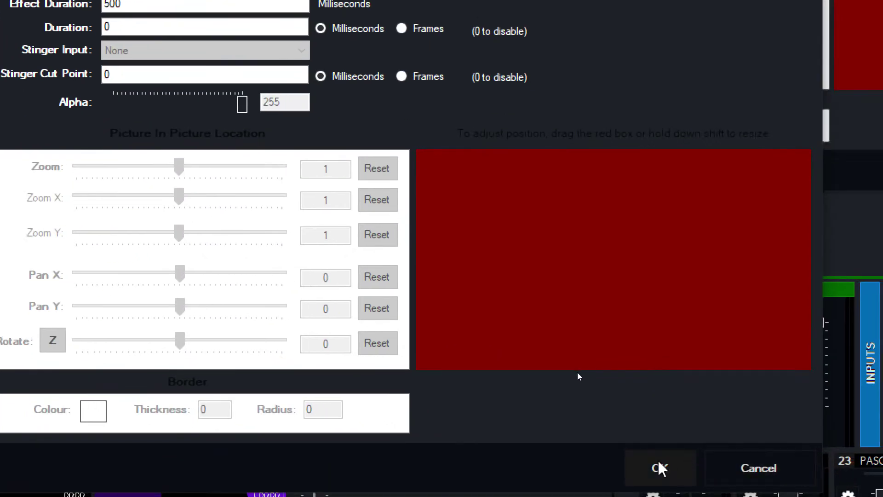
pyautogui.click(662, 467)
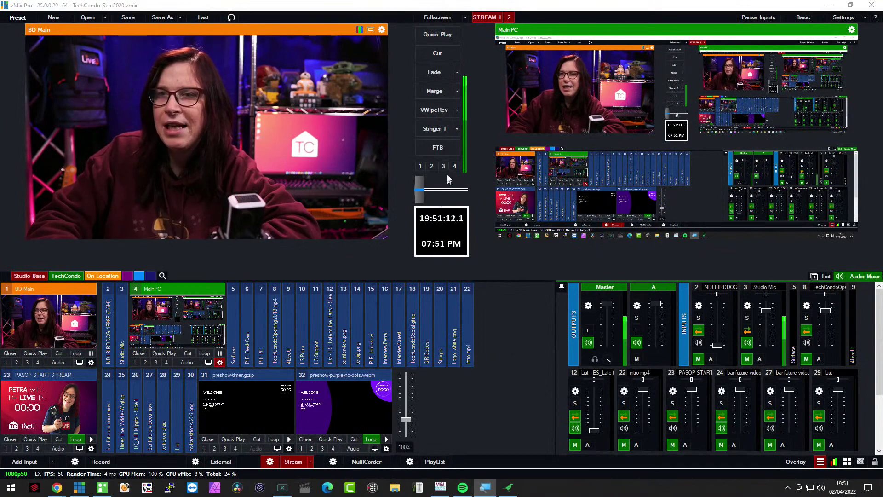
pyautogui.click(324, 449)
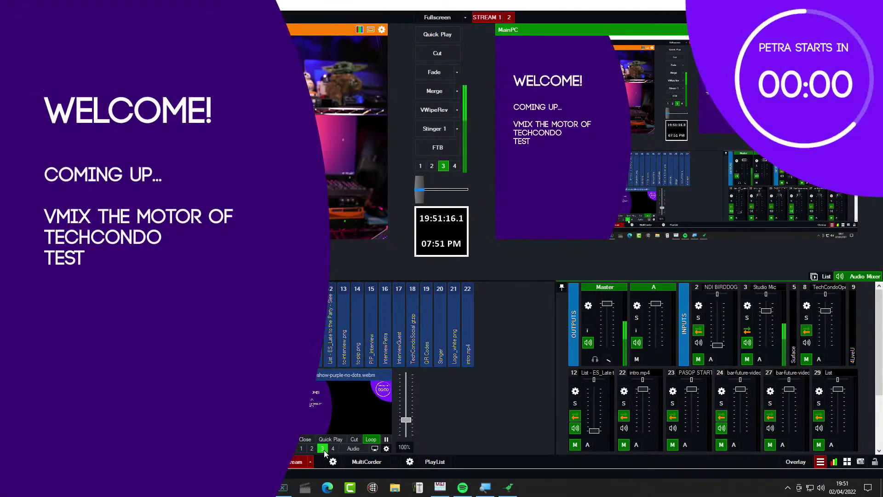
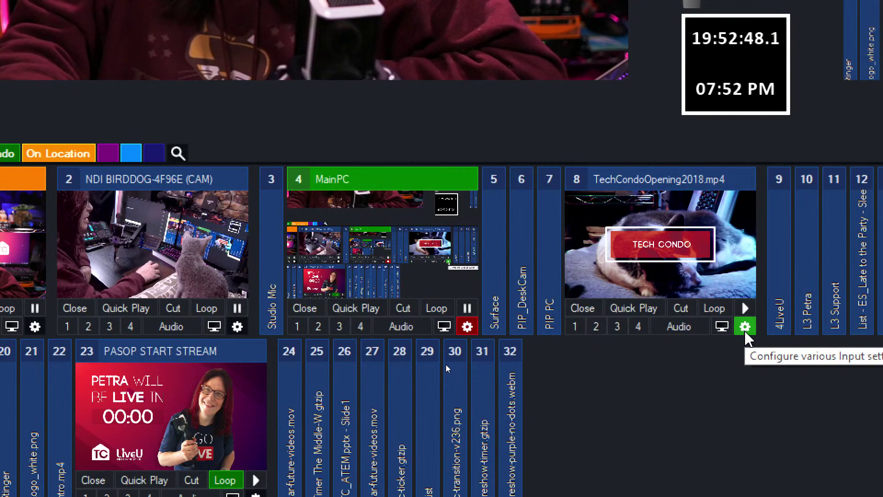
# Disable the last three OnCompletion triggers of TechCondoOpening2018.mp4, both OverlayInput3Out and the 2000 ms OverlayInput3In, and close its settings
pyautogui.click(745, 326)
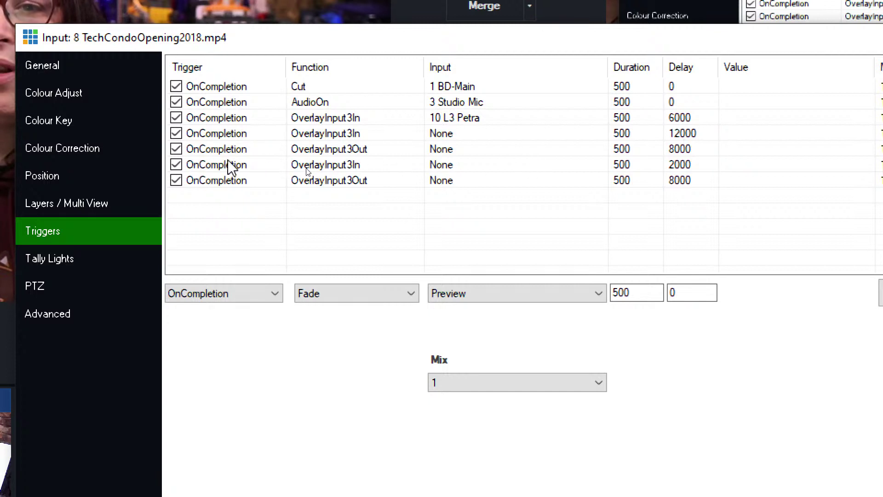
pyautogui.click(176, 150)
pyautogui.click(176, 165)
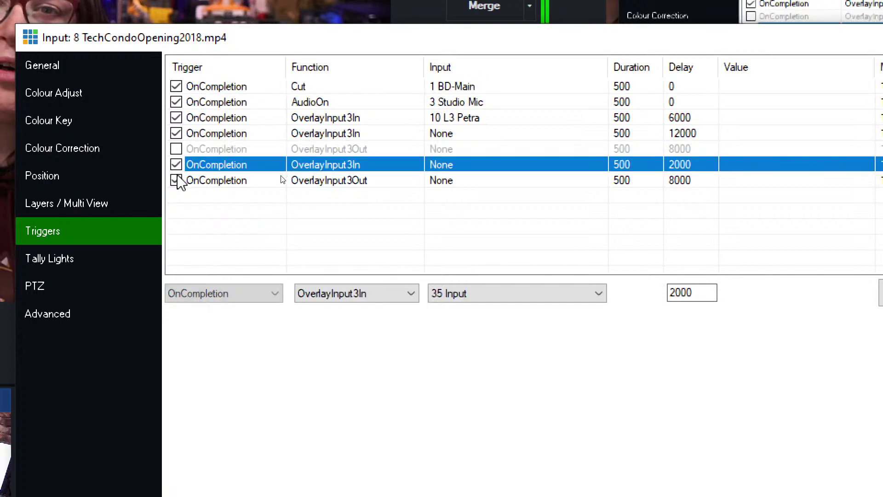
pyautogui.click(176, 180)
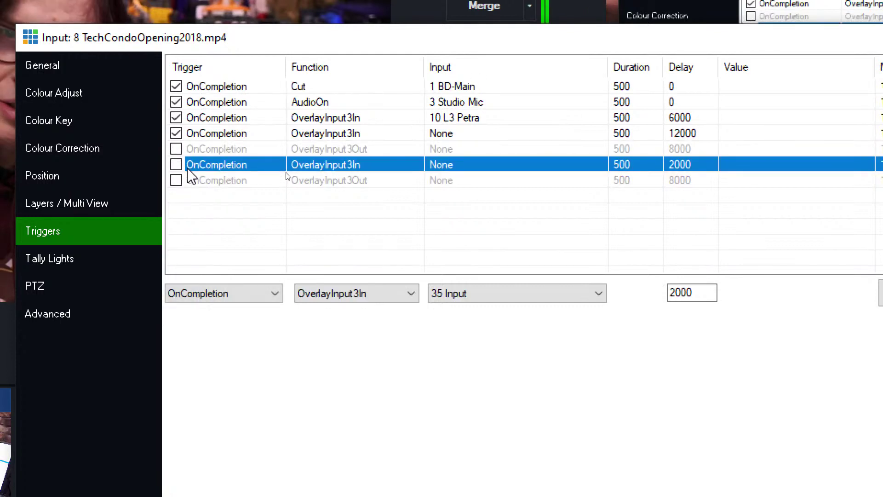
pyautogui.scroll(4, 458, 296)
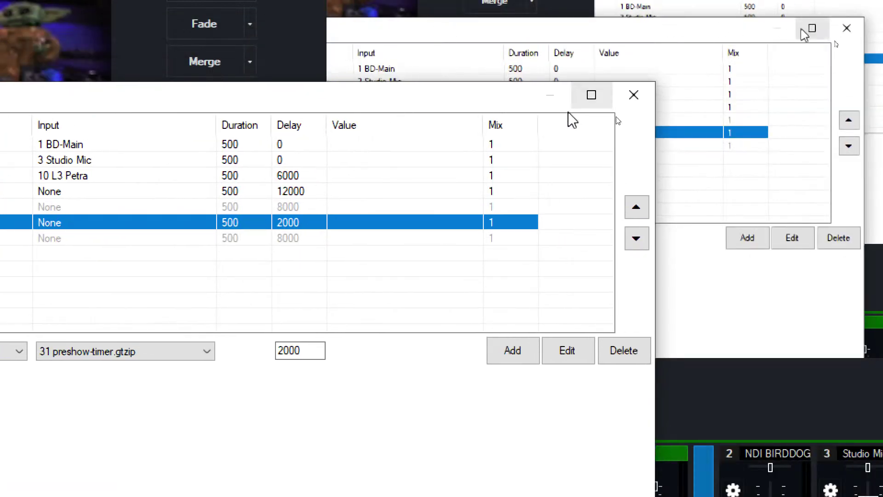
pyautogui.click(635, 95)
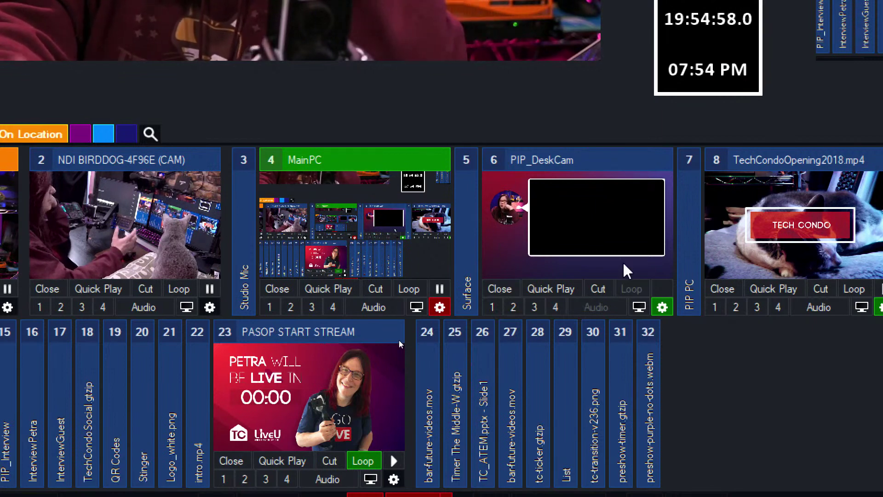
# Assign MainPC to layer 1 of PIP_DeskCam, close its settings and send PIP_DeskCam to the output with Stinger 1
pyautogui.click(662, 307)
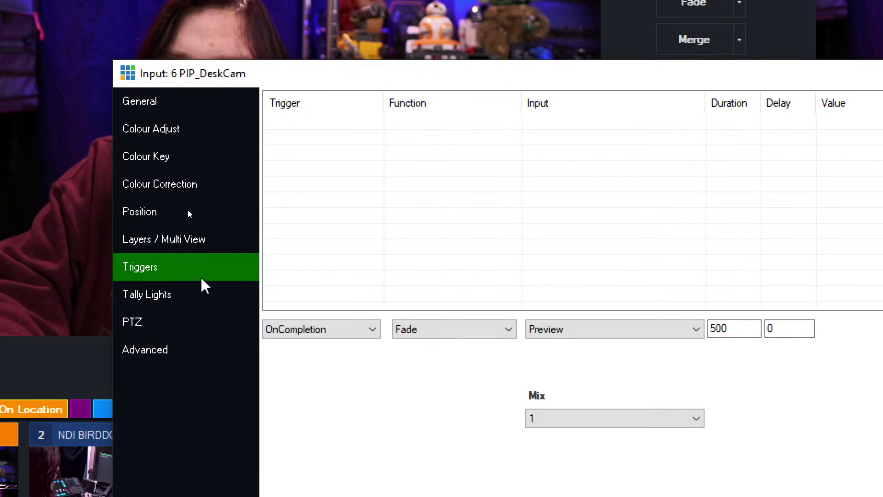
pyautogui.click(156, 244)
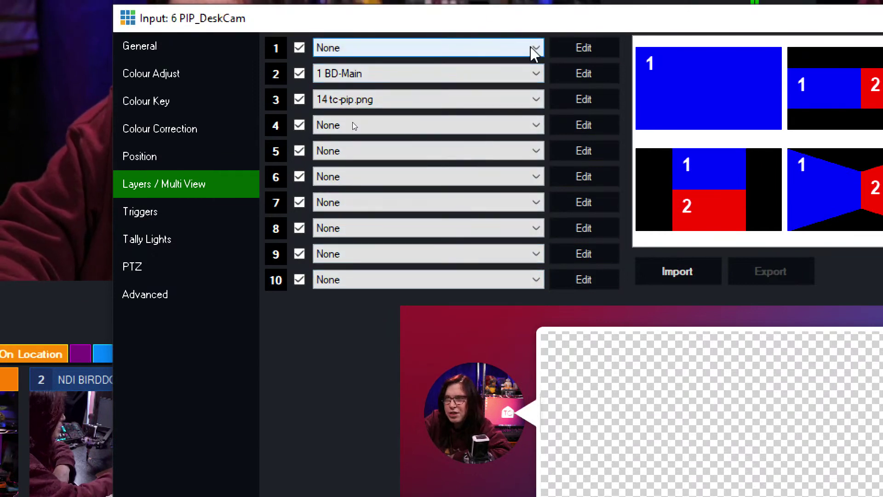
pyautogui.click(534, 48)
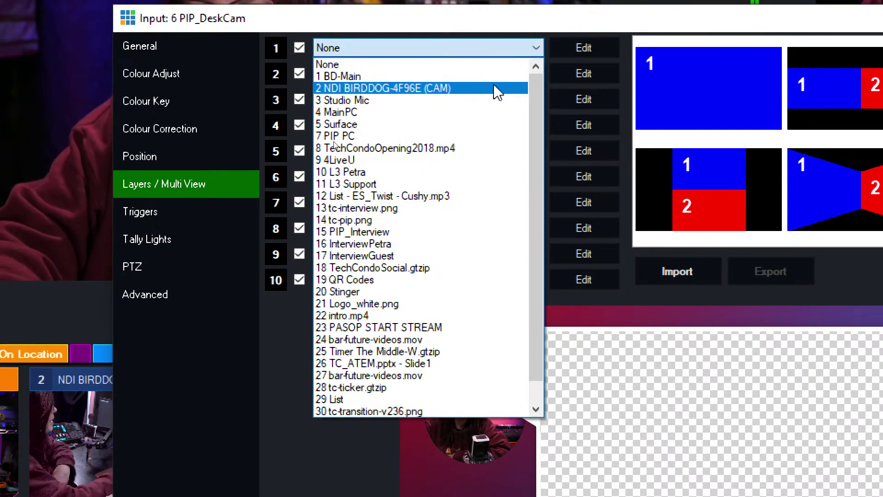
pyautogui.click(456, 113)
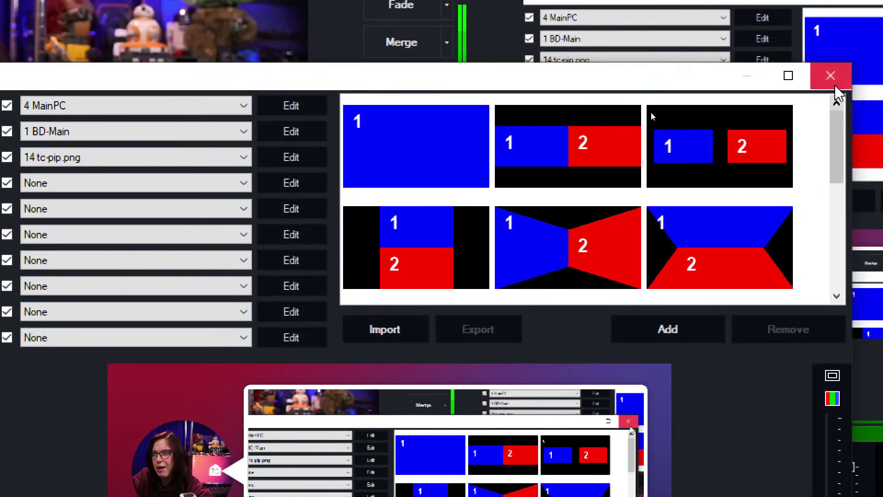
pyautogui.click(833, 87)
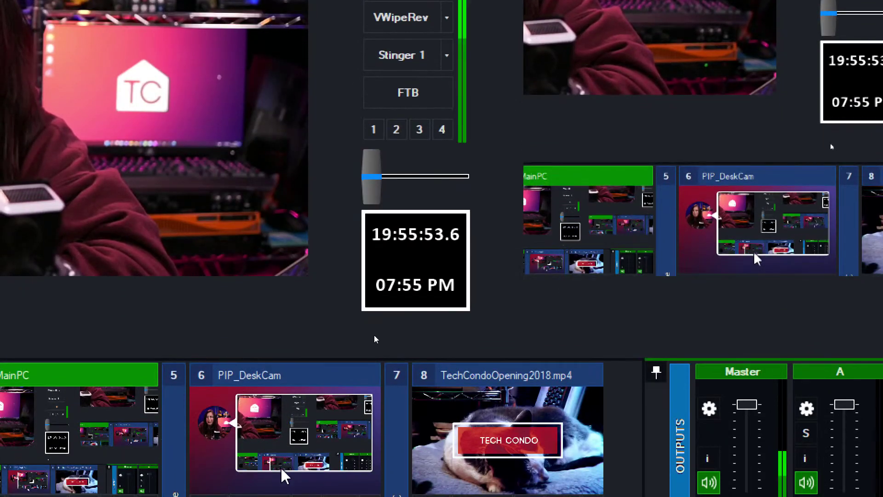
pyautogui.click(299, 442)
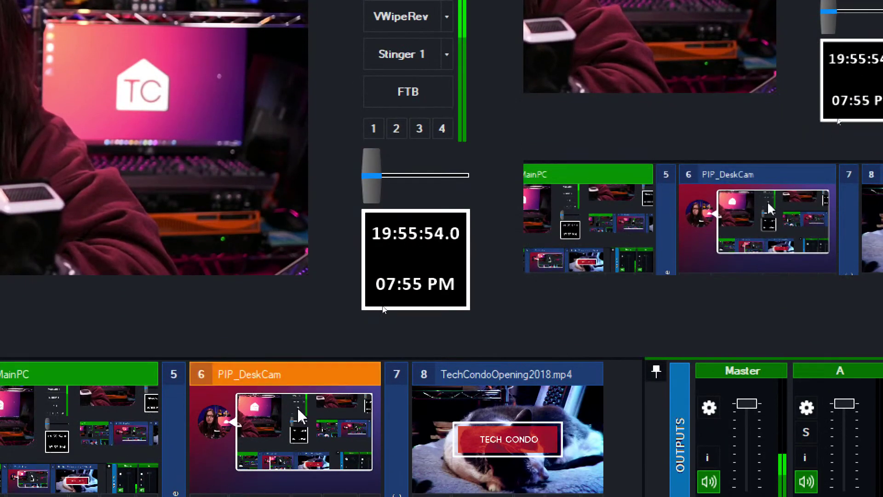
pyautogui.click(407, 54)
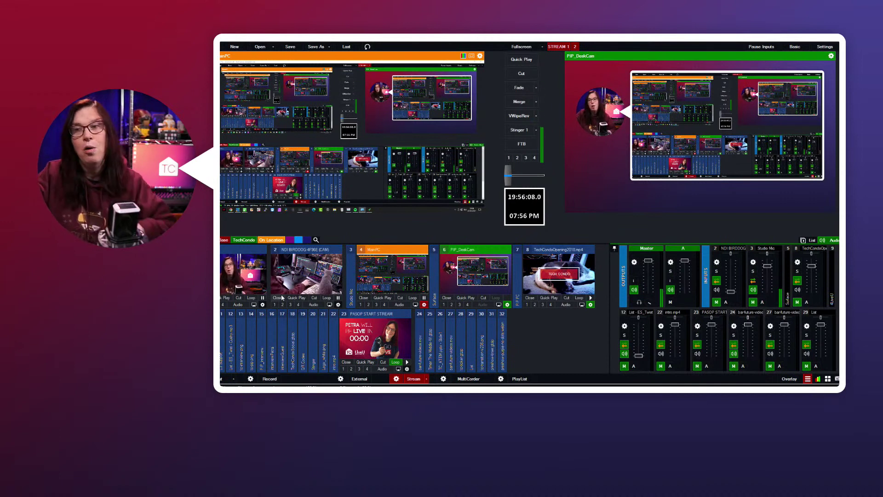
# Set layer 1 of PIP_DeskCam to NDI BIRDDOG-4F96E (CAM)
pyautogui.click(507, 305)
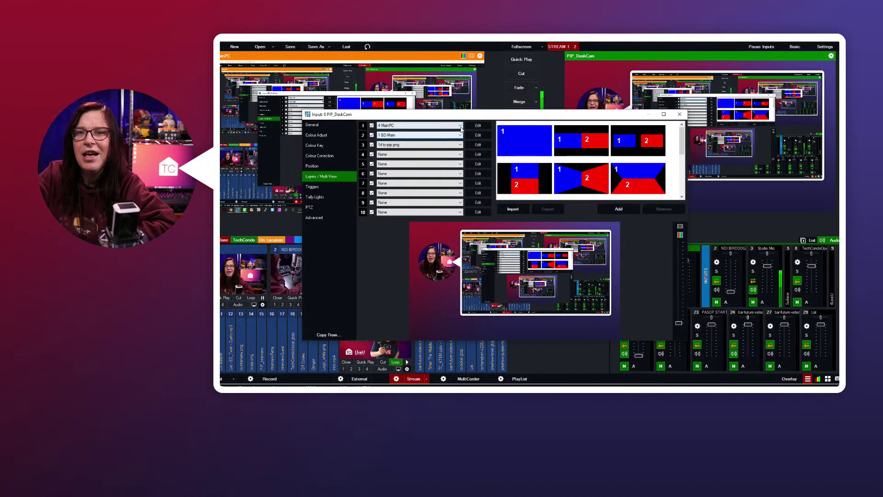
pyautogui.click(461, 126)
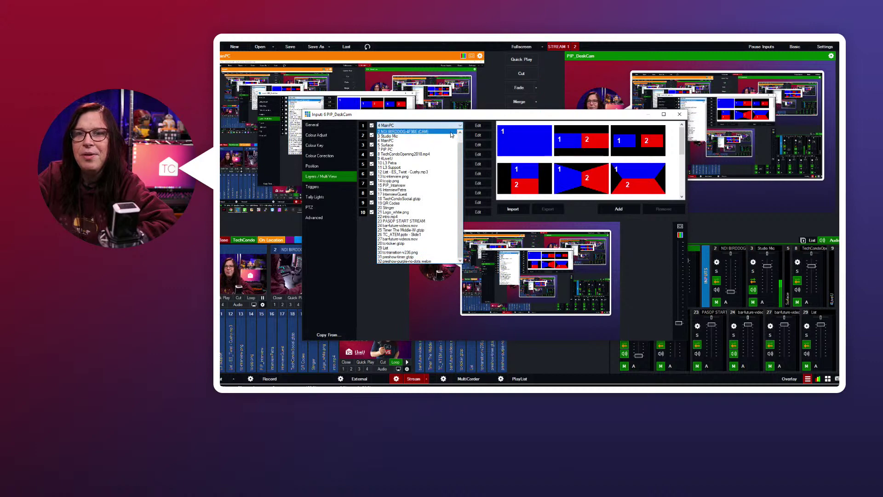
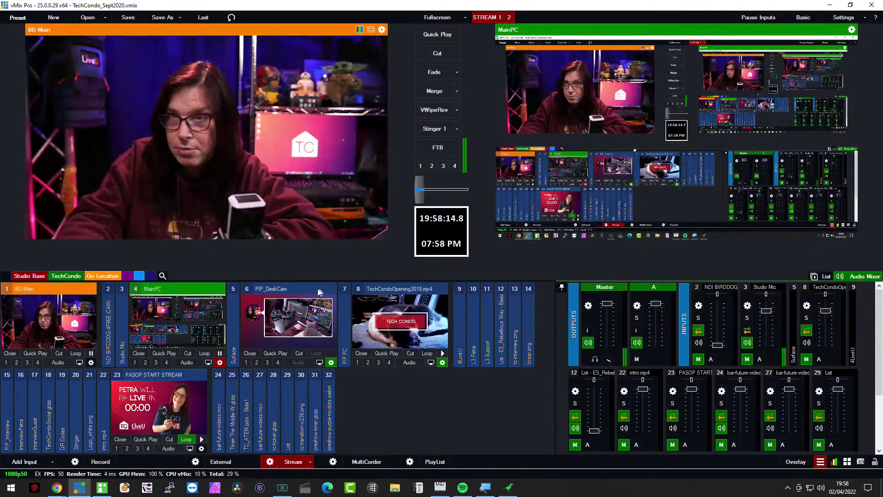
# Look at the Surface and PIP PC inputs in turn, collapse them along with PIP_DeskCam, and check 4LiveU
pyautogui.click(236, 328)
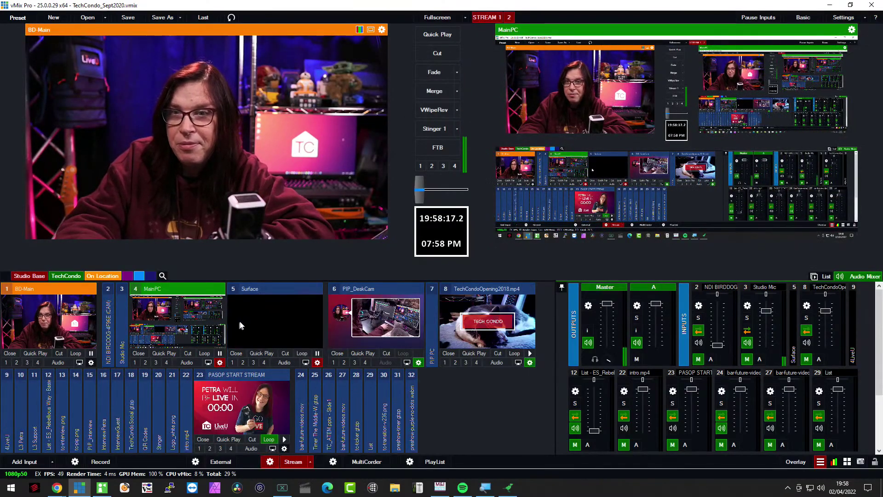
pyautogui.click(263, 288)
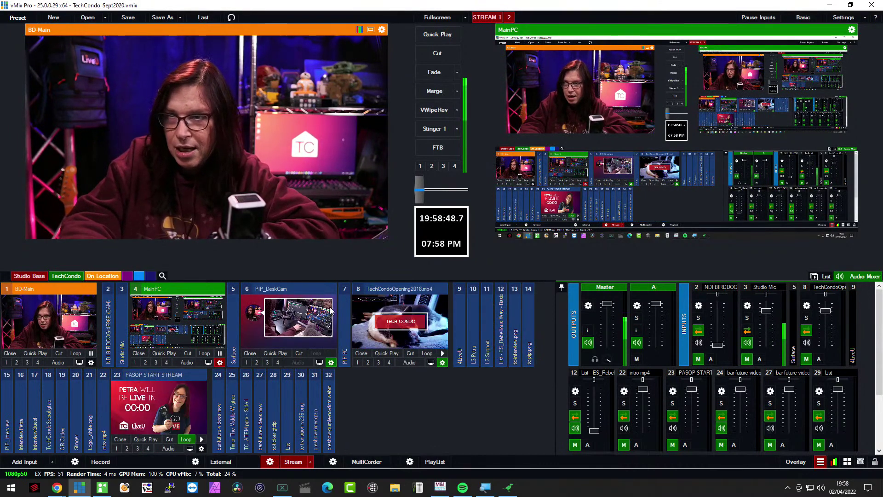
pyautogui.click(294, 289)
pyautogui.click(257, 288)
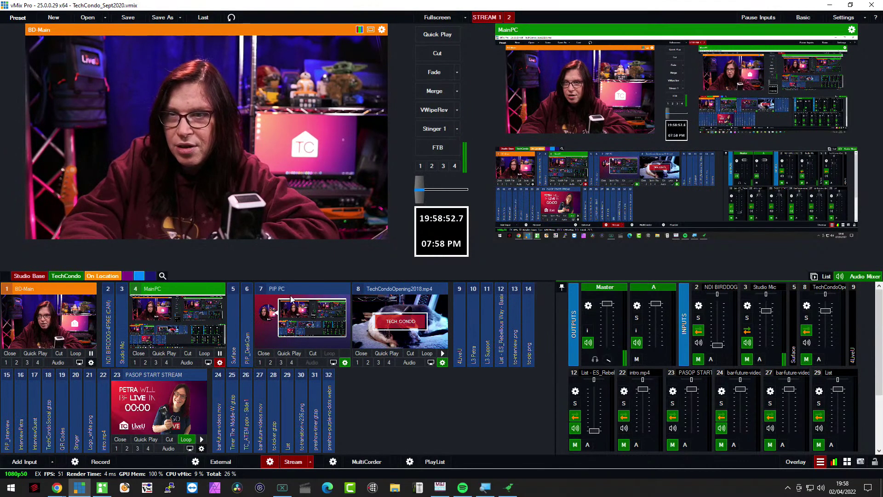
pyautogui.click(304, 289)
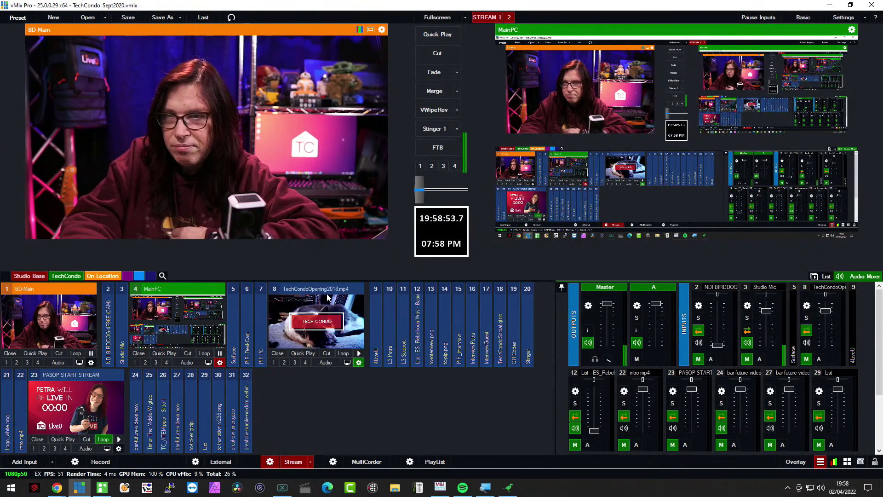
pyautogui.click(374, 310)
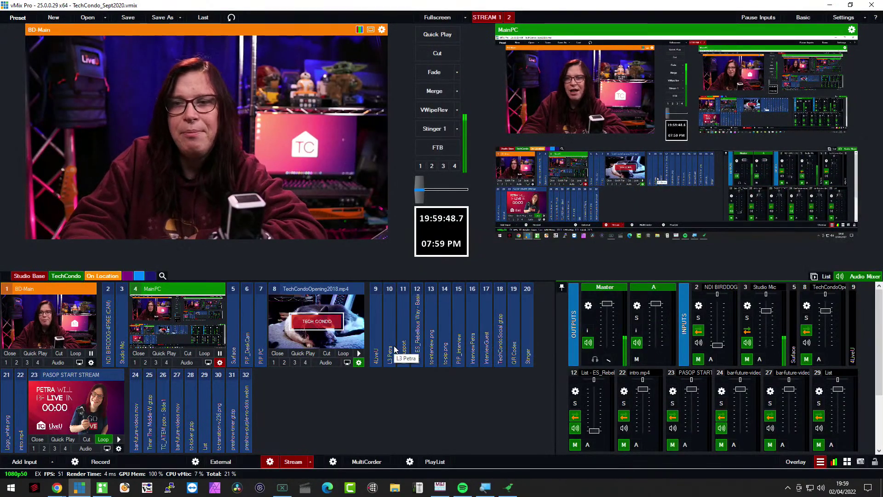
# Expand the presenter's lower-third input 10, preview and play it, and return BD-Main to the preview
pyautogui.click(394, 351)
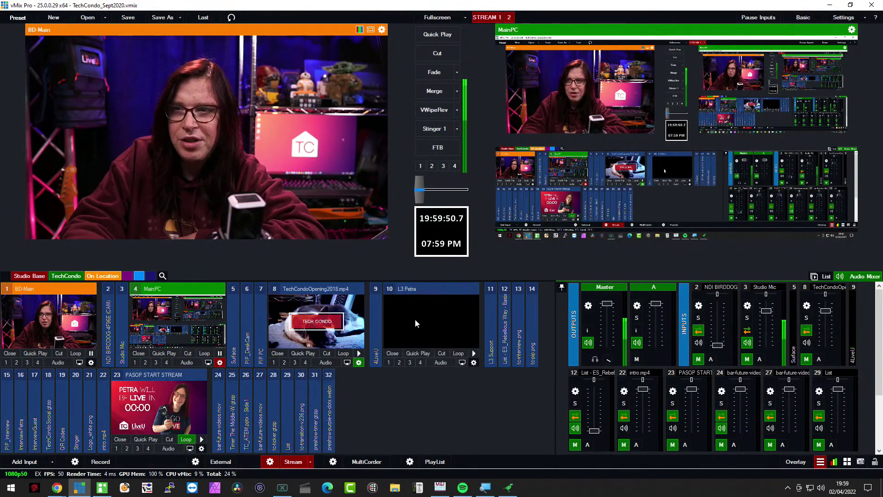
pyautogui.click(419, 327)
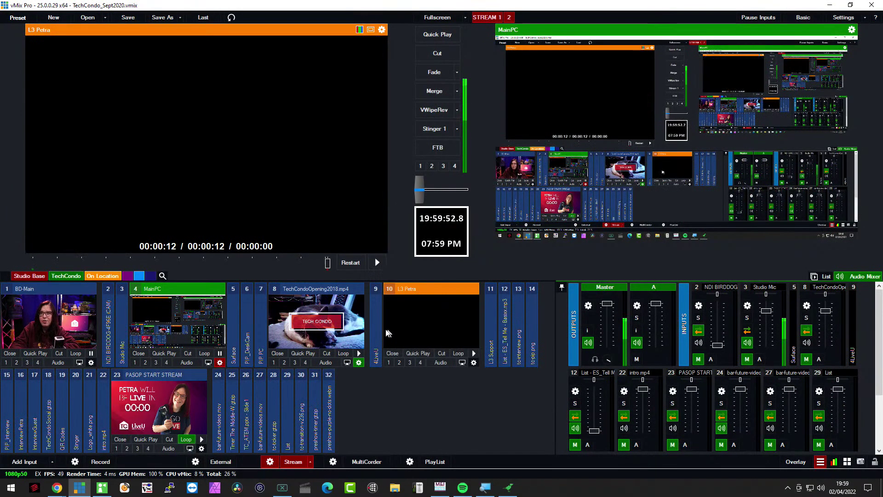
pyautogui.click(474, 353)
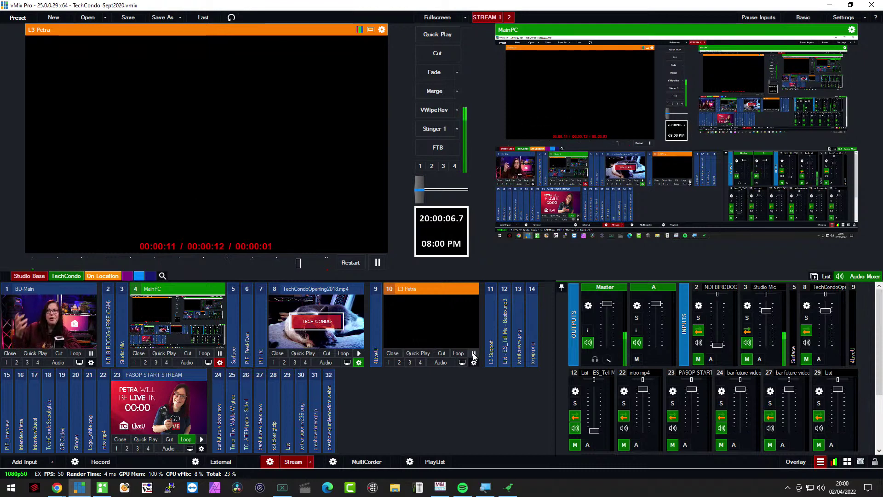
pyautogui.click(30, 332)
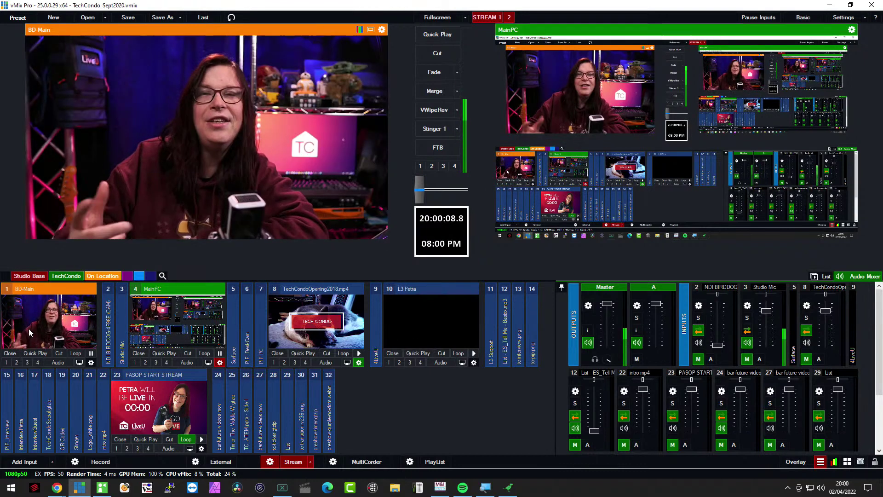
# Collapse the presenter's lower-third input 10, and briefly expand the L3 Support input before collapsing it
pyautogui.click(413, 289)
pyautogui.click(404, 329)
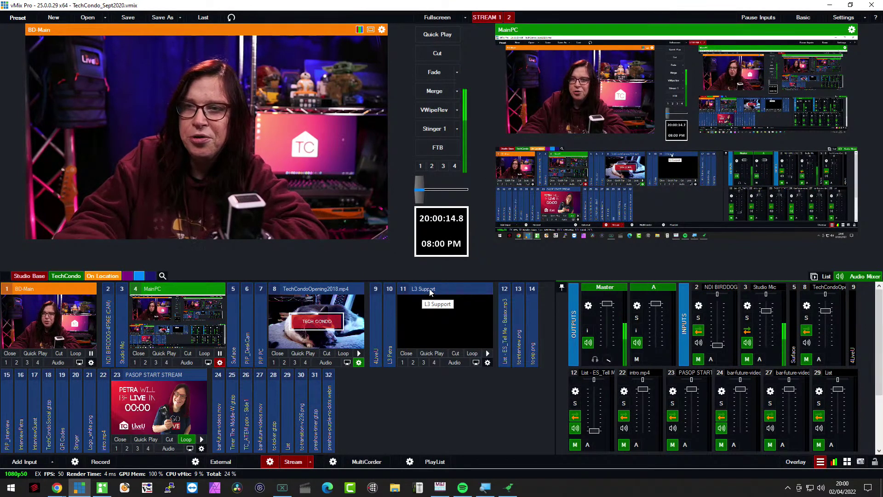
pyautogui.click(429, 288)
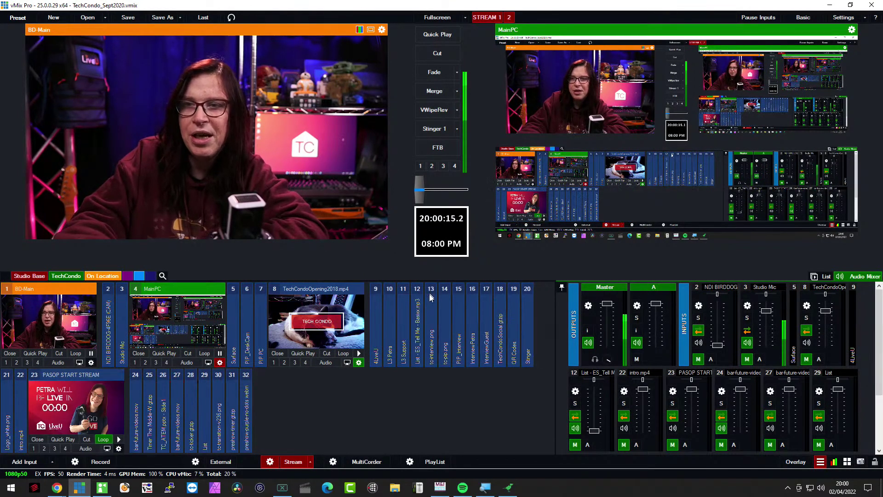
# Expand the music list input 12, review its tracks in the list view, and collapse the input
pyautogui.click(420, 323)
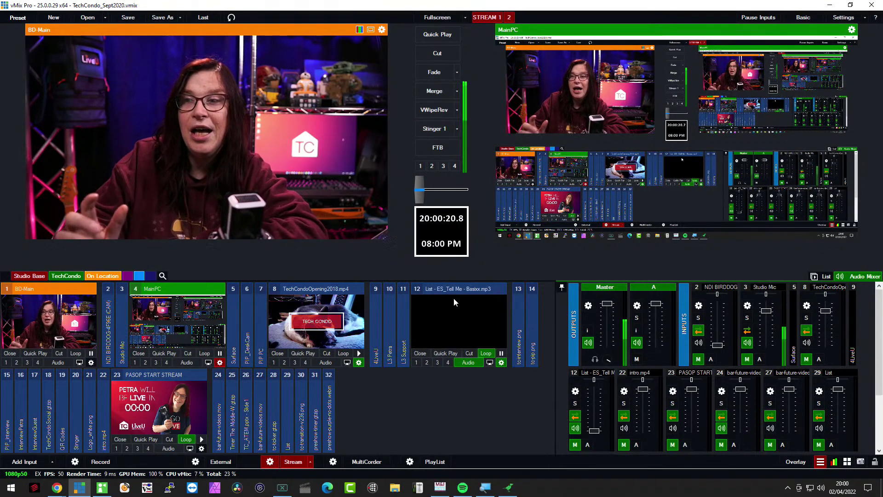
pyautogui.click(821, 276)
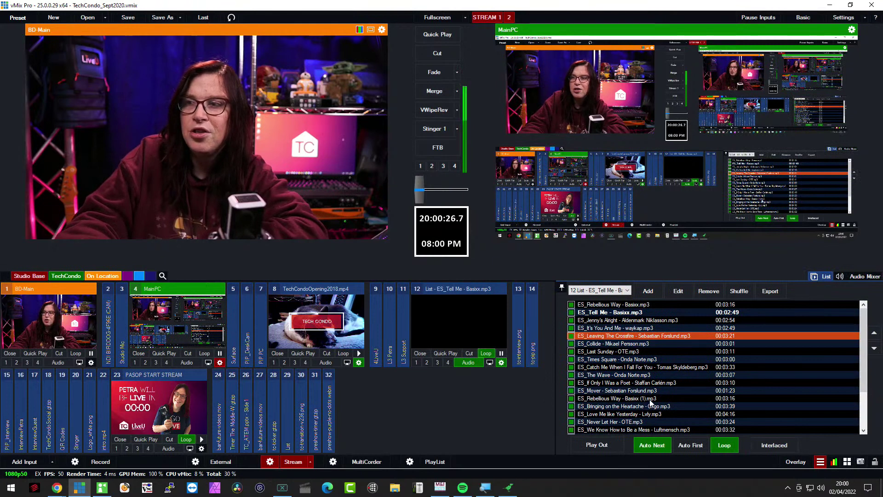
pyautogui.scroll(-2, 856, 349)
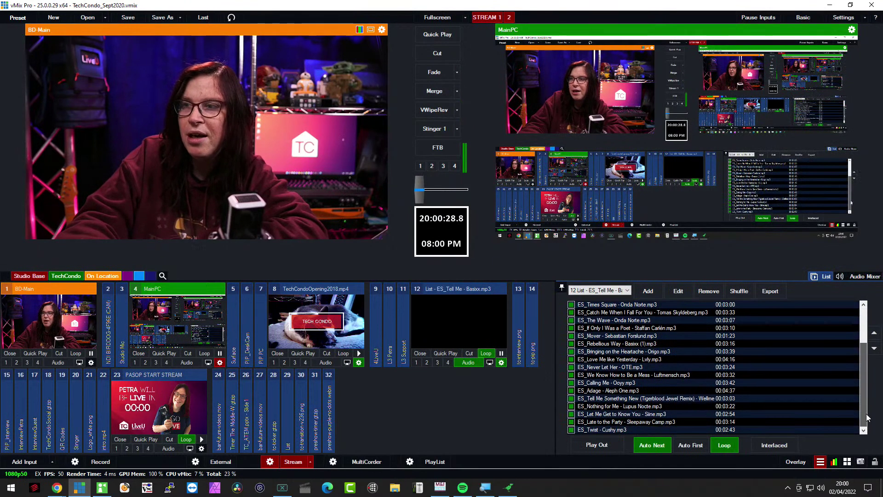
pyautogui.scroll(3, 853, 340)
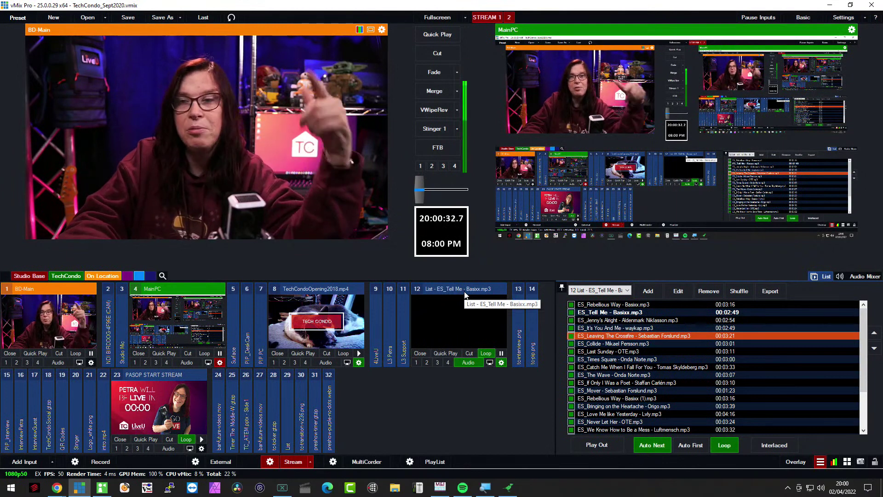
pyautogui.click(478, 286)
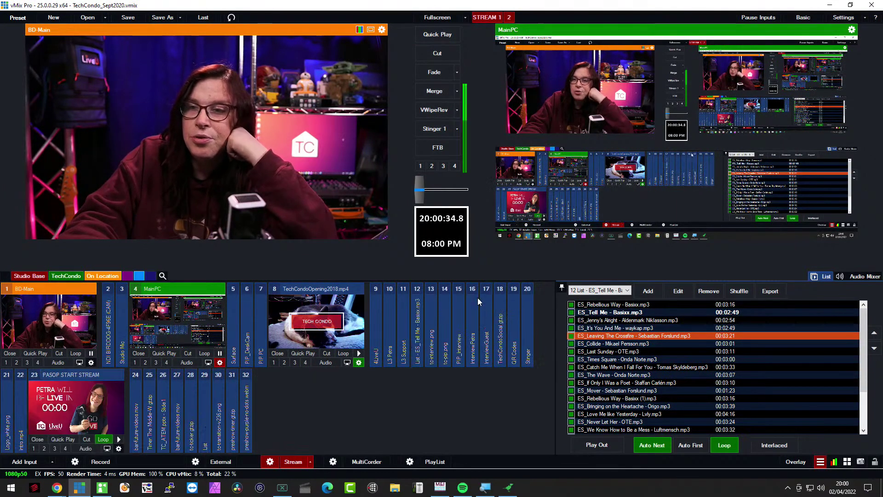
# Expand the tc-interview.png, tc-pip.png and PIP_Interview inputs, and put PIP_Interview in the preview
pyautogui.click(435, 347)
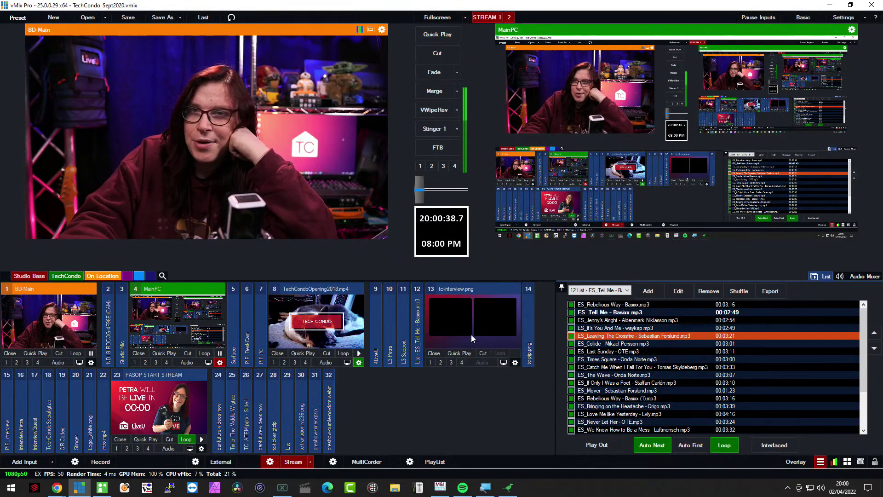
pyautogui.click(474, 289)
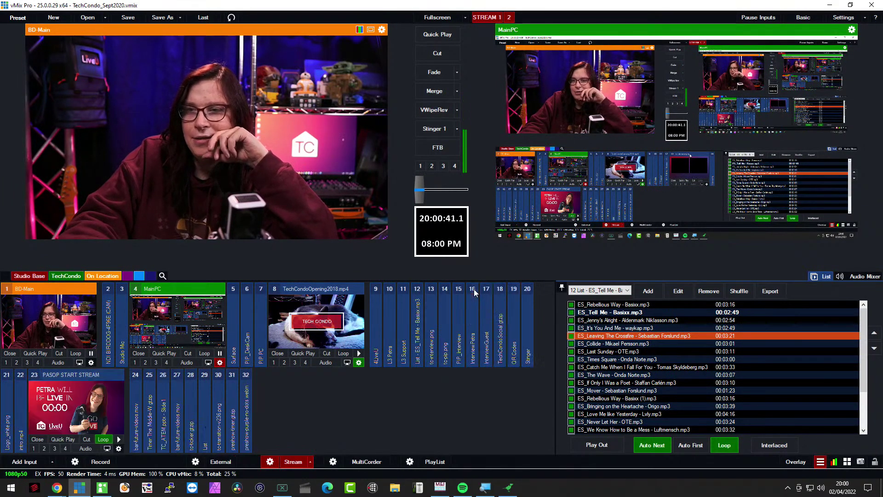
pyautogui.click(435, 338)
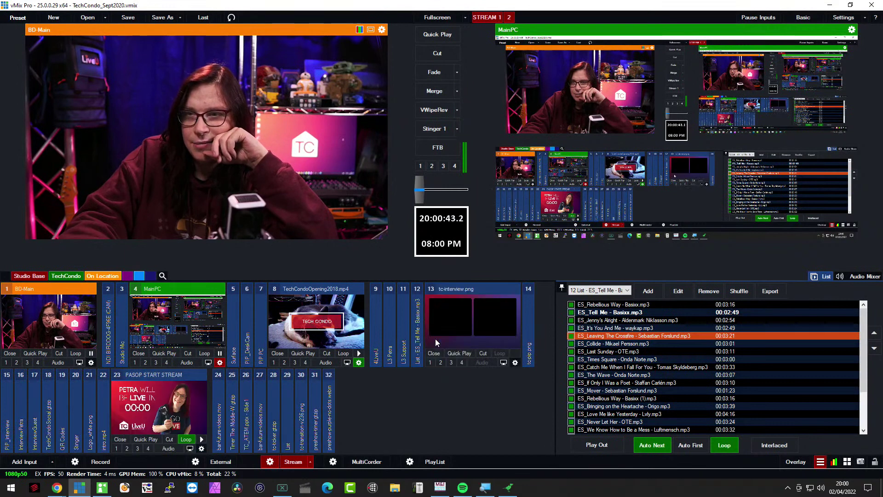
pyautogui.click(532, 336)
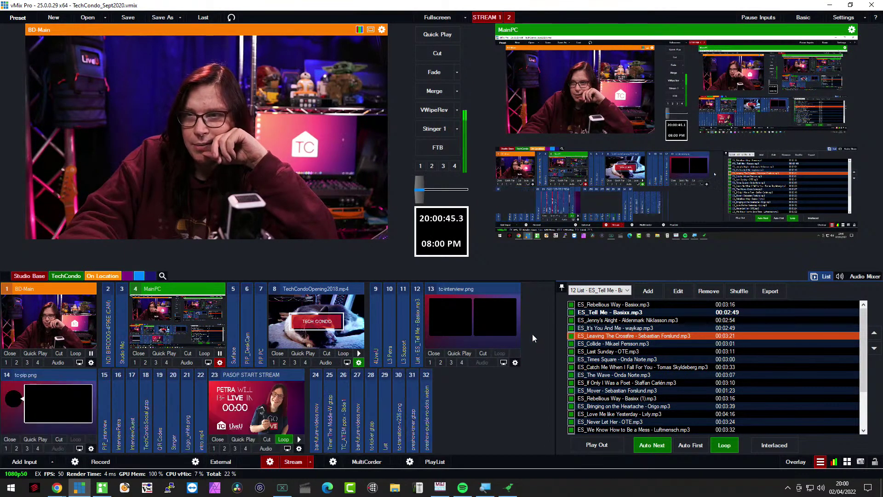
pyautogui.click(109, 400)
pyautogui.click(111, 400)
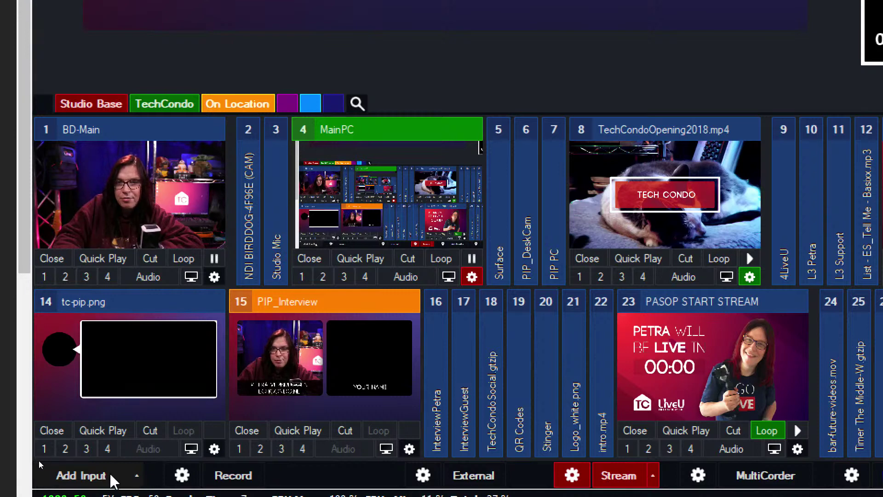
# Start adding a Video Call input and examine the Video Source choices for the guest's return feed, leaving Output 1 selected
pyautogui.click(111, 474)
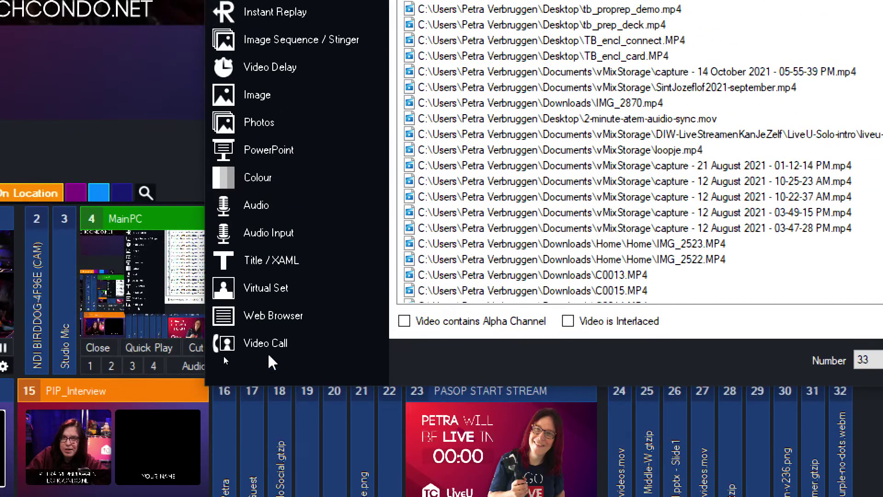
pyautogui.click(269, 352)
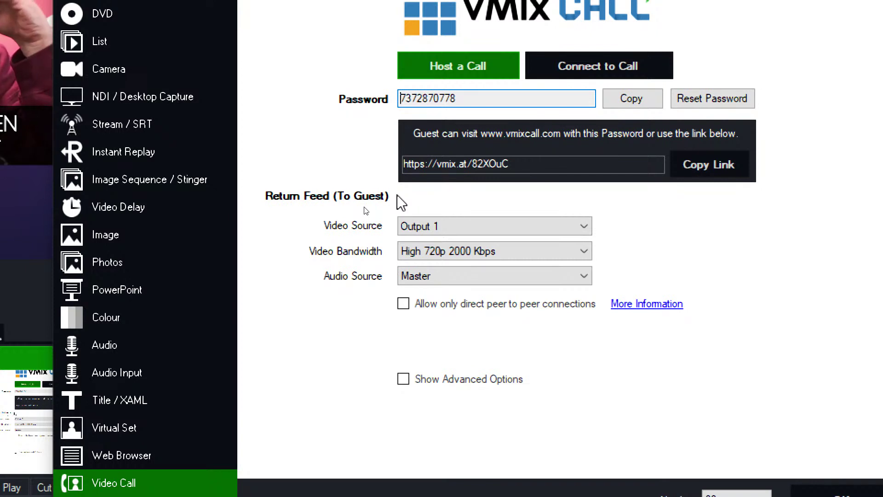
pyautogui.click(424, 225)
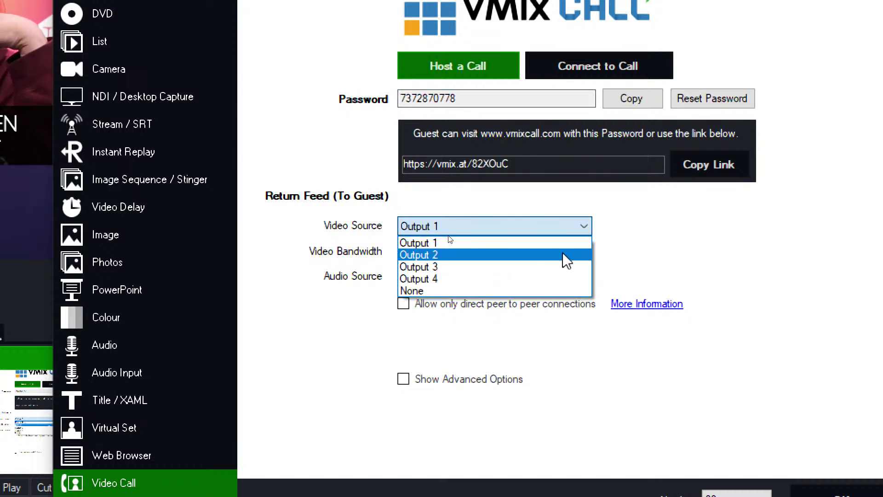
pyautogui.click(668, 269)
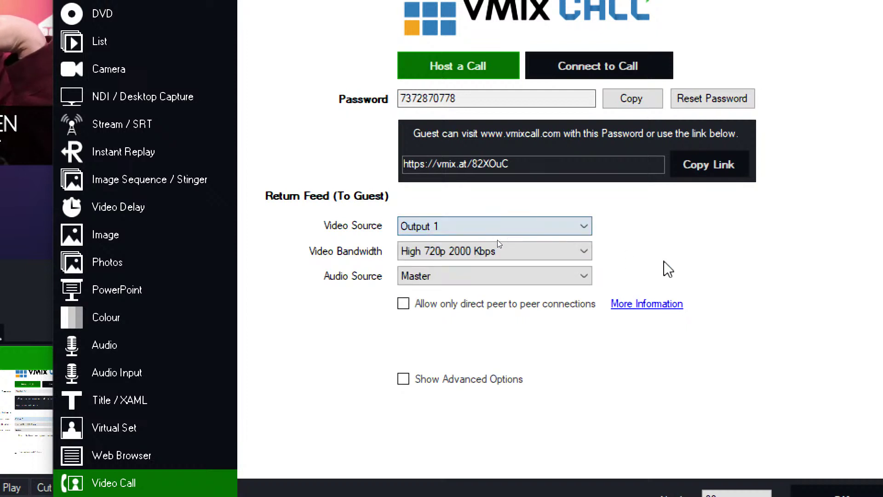
# Review the Video Source choices for the guest's return feed once more and cancel adding the Video Call input
pyautogui.click(460, 233)
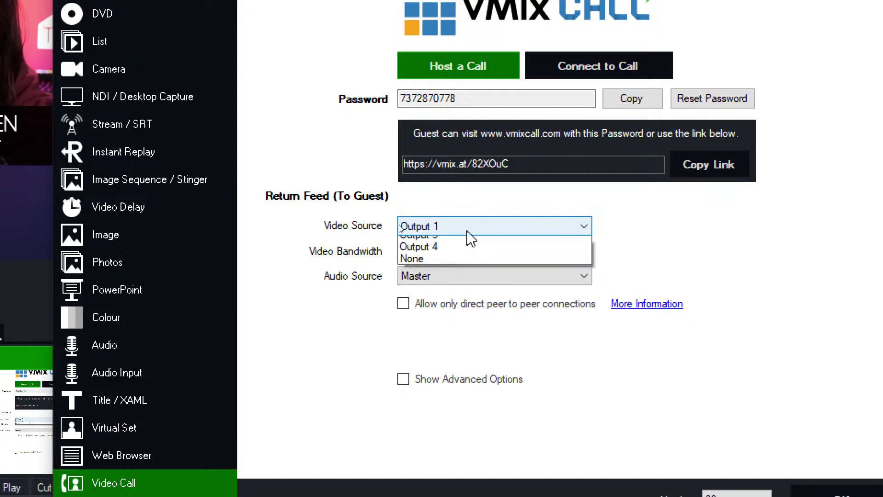
pyautogui.click(501, 240)
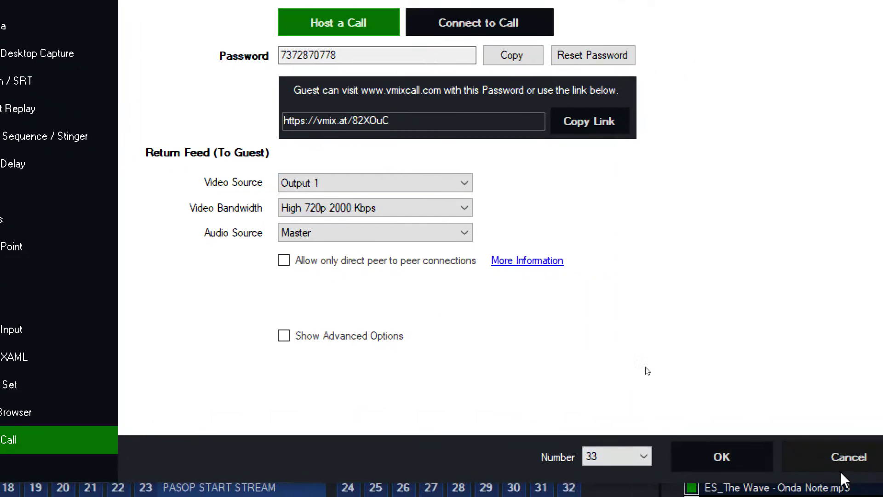
pyautogui.click(841, 488)
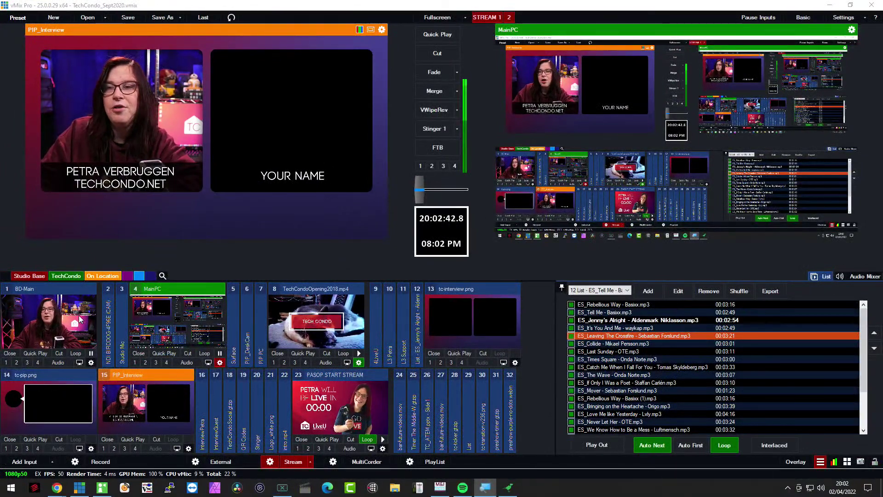
# Show the audio mixer in place of the music list and collapse the PIP_Interview input
pyautogui.click(864, 277)
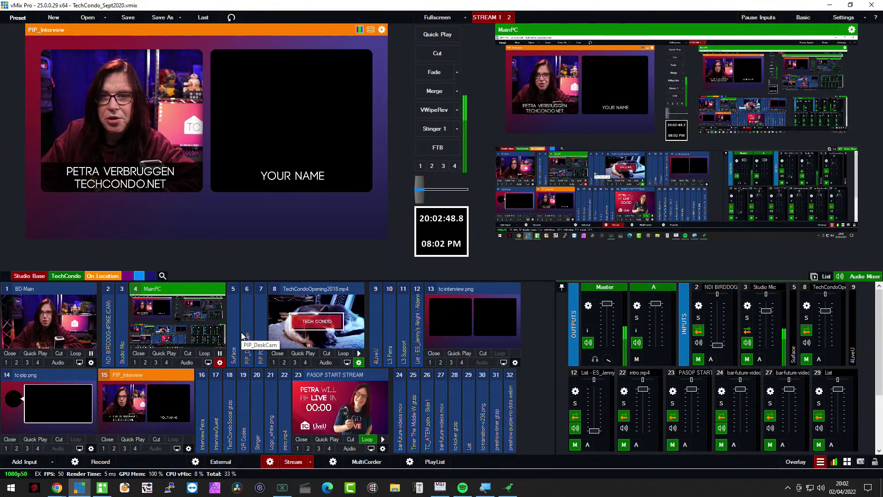
pyautogui.click(177, 376)
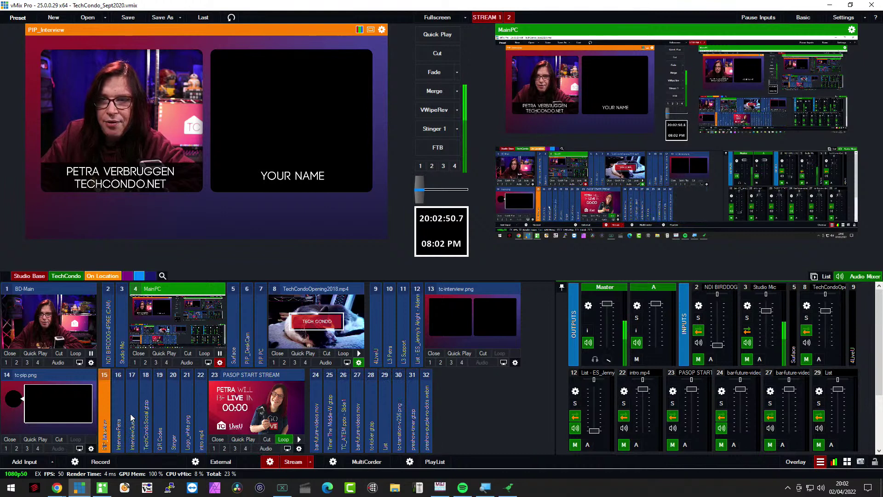
# Expand the TechCondoSocial.gtzip title input and put it in the preview
pyautogui.click(146, 409)
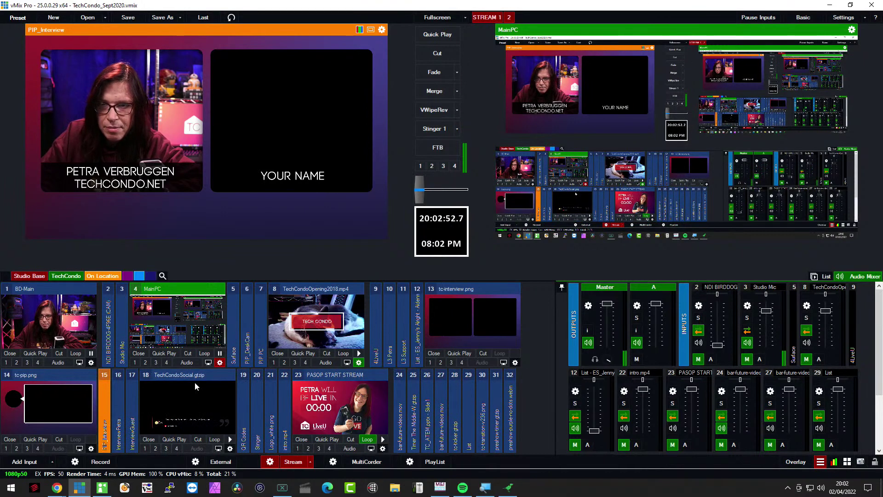
pyautogui.click(200, 399)
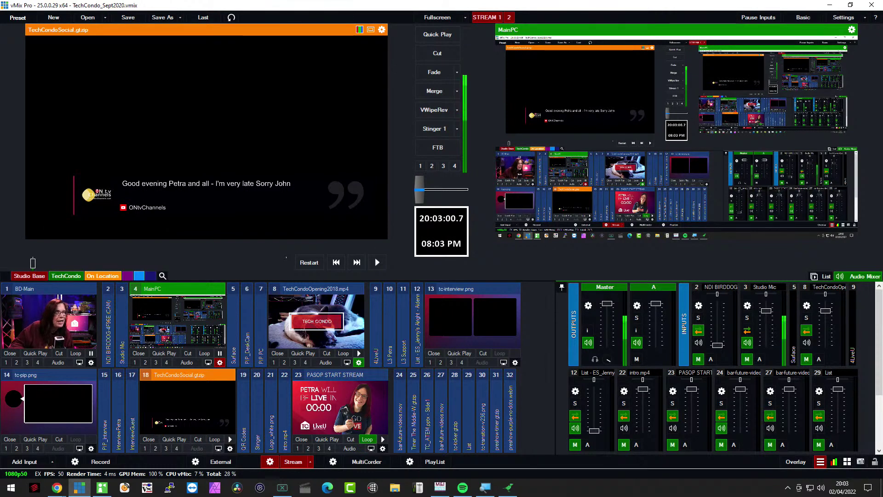
# Switch to Chrome to show the viewer question "How do you get hdmi to NDI?" in overlay 4, and bring BD-Main live in vMix
pyautogui.hotkey('alt', 'Tab')
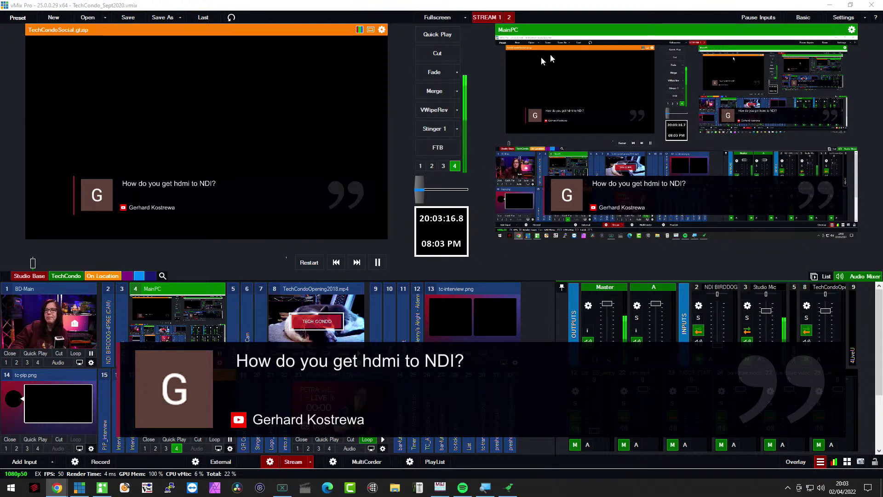
pyautogui.click(33, 331)
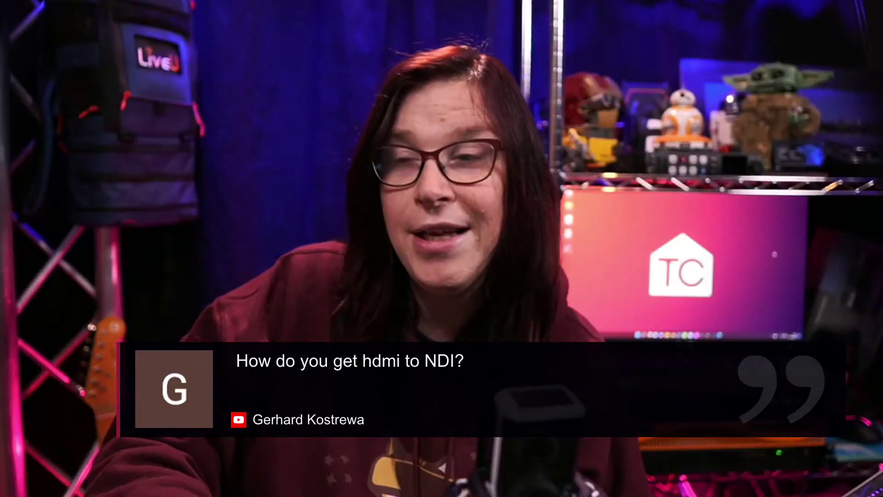